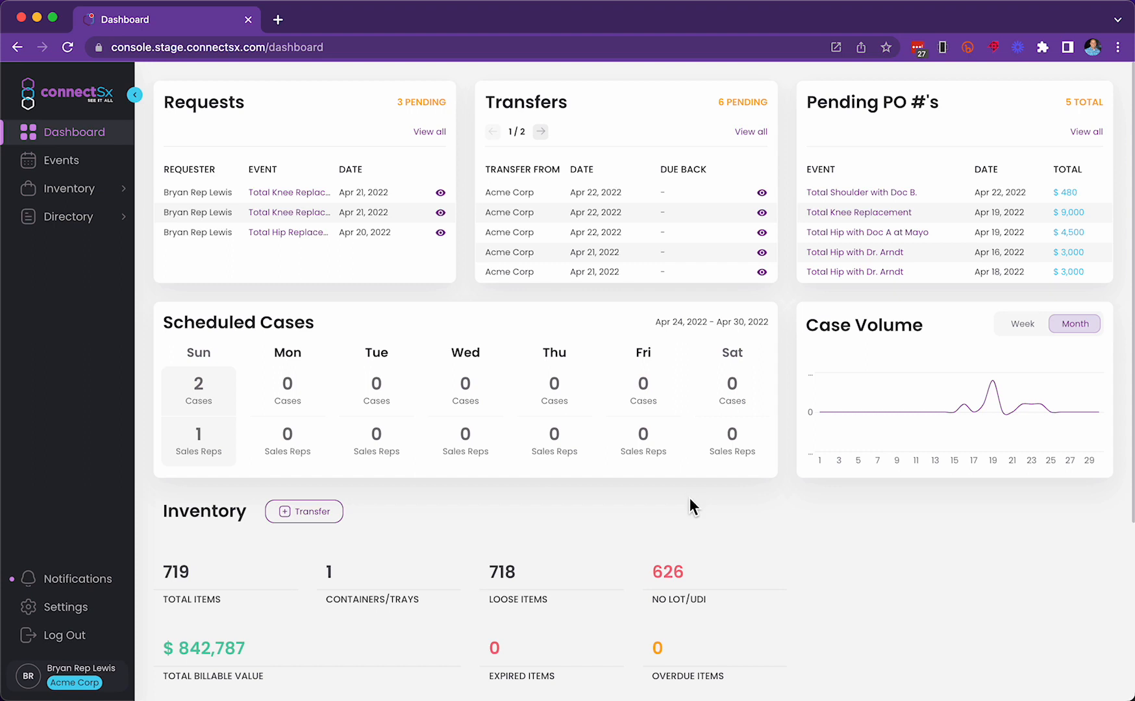
Start a new inventory request with Acme Corp as the manufacturer and Complete sets as the request type
left_click(91, 193)
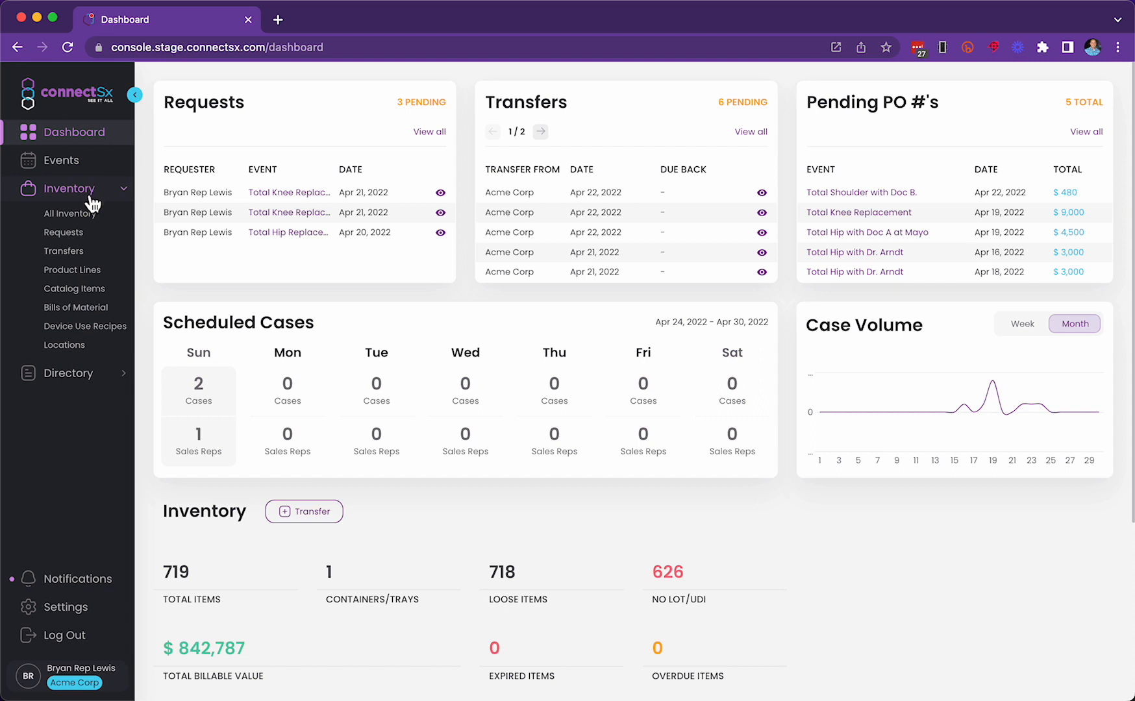
left_click(73, 241)
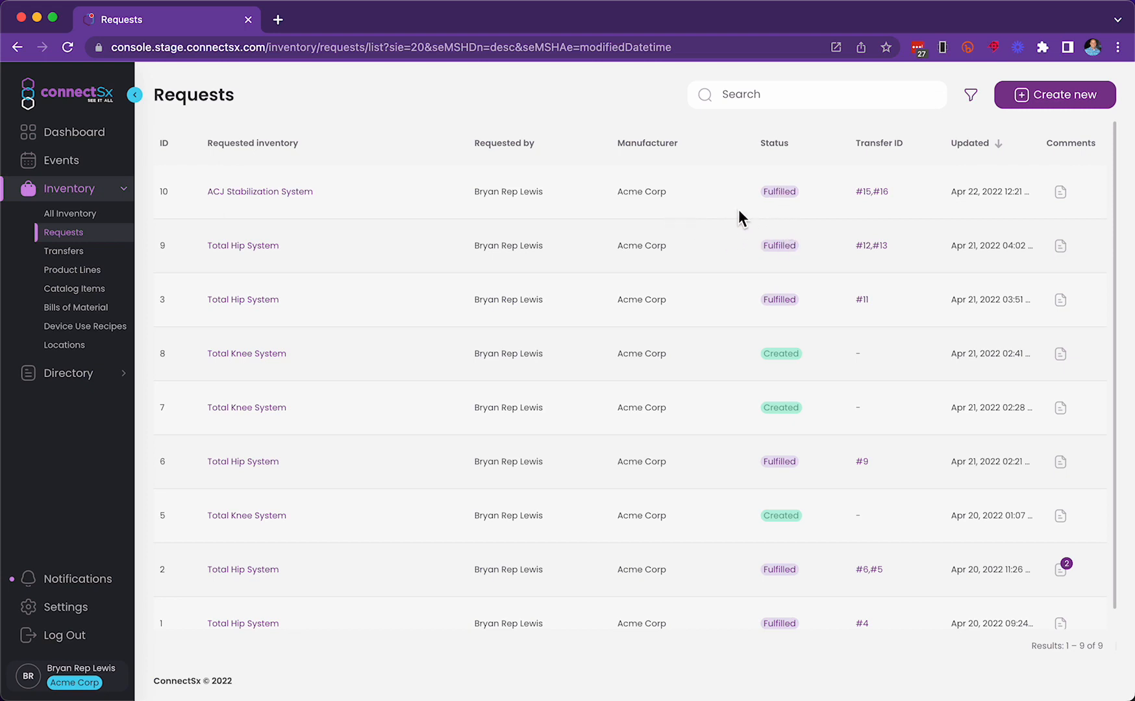
left_click(1073, 98)
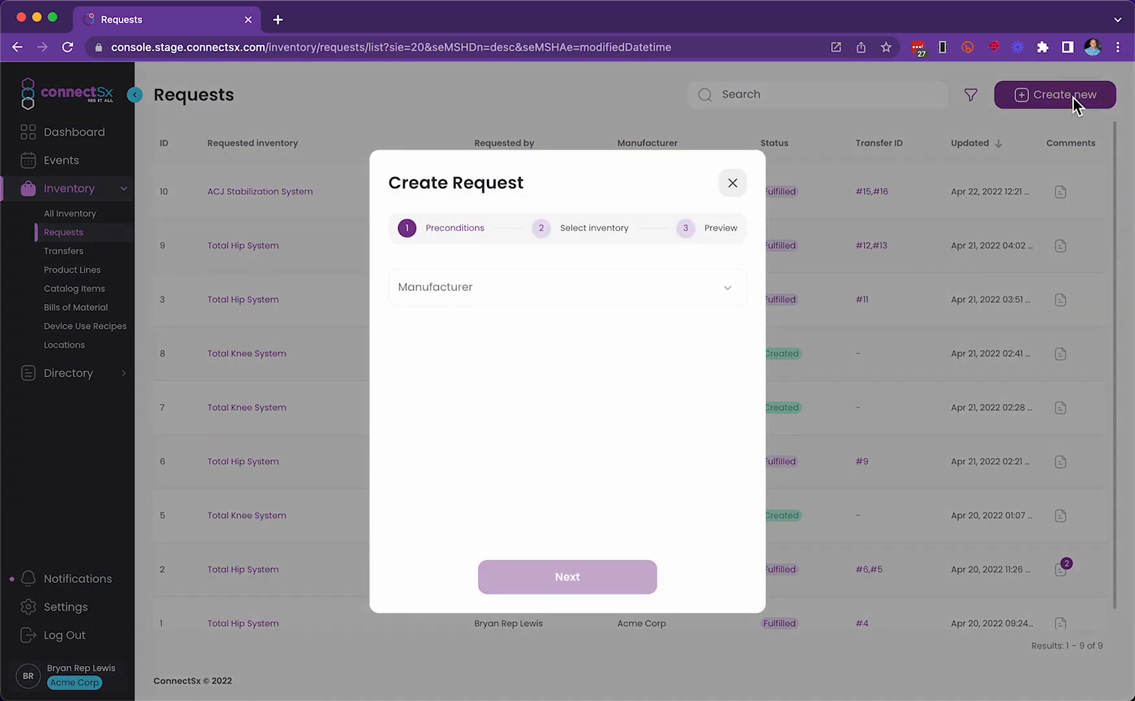
left_click(484, 300)
left_click(435, 336)
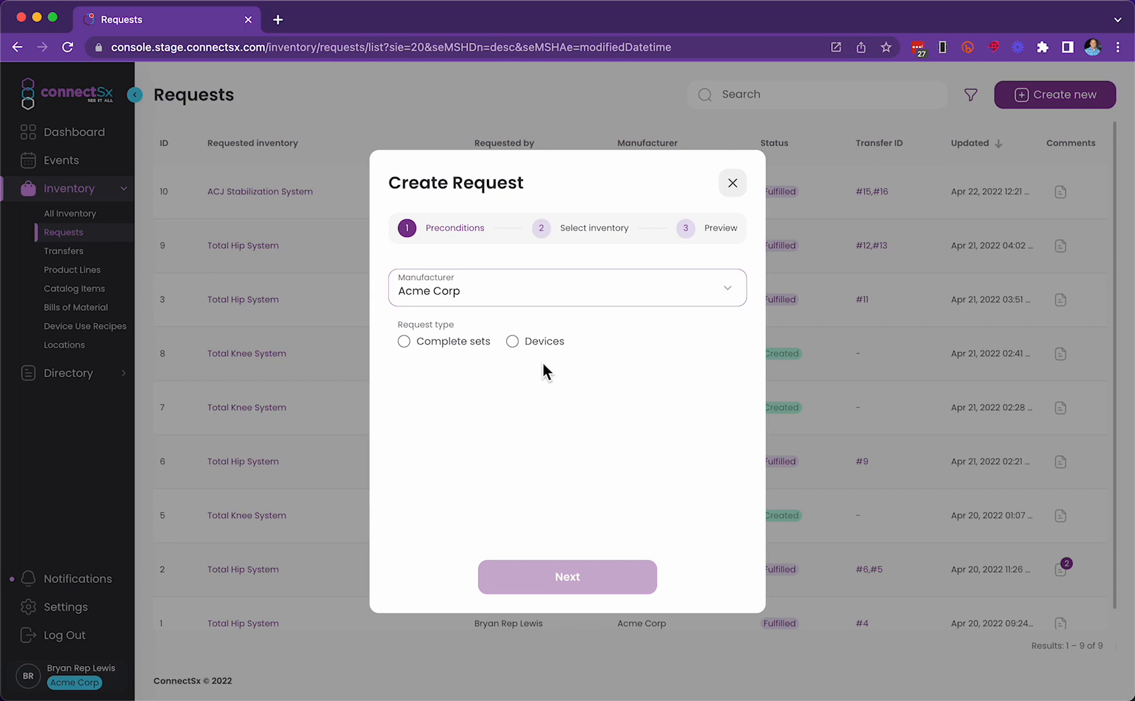
left_click(409, 350)
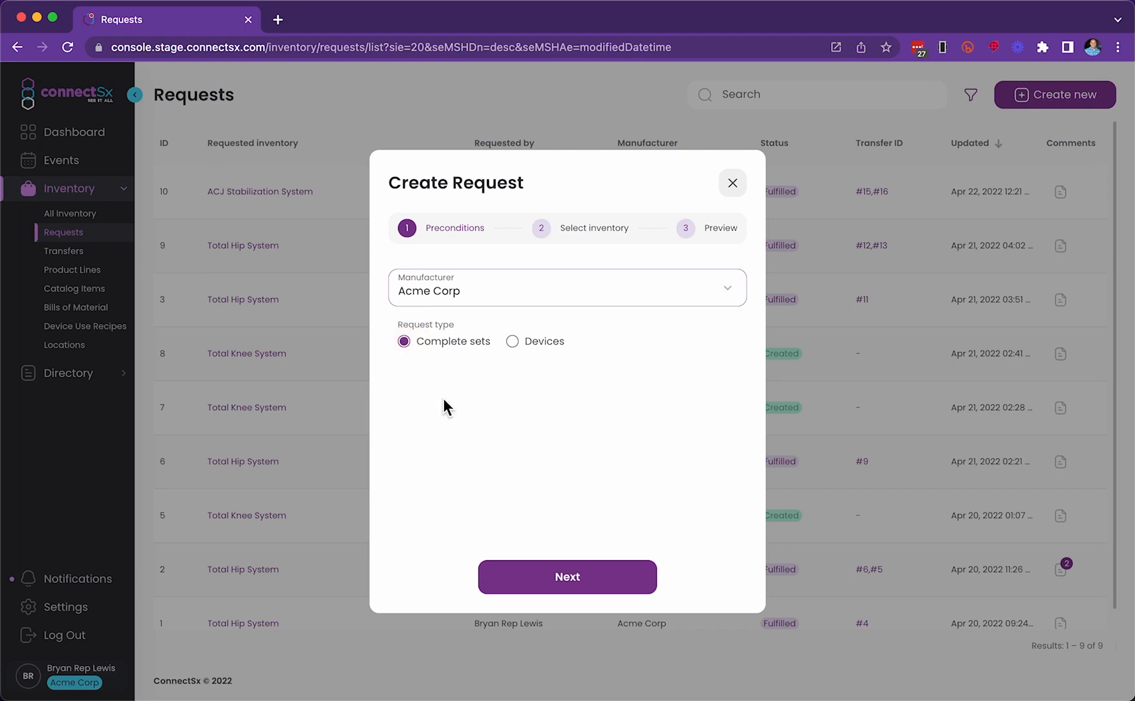
left_click(583, 585)
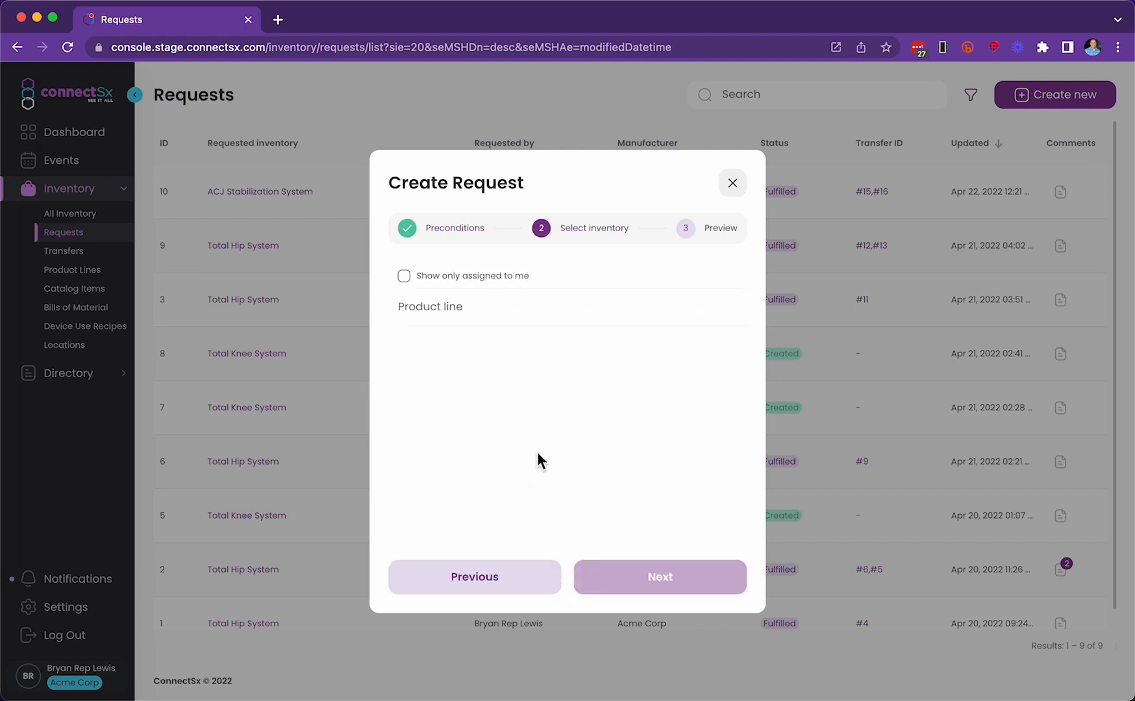
Search the product lines for "total kn" and add Total Knee System to the request
left_click(510, 309)
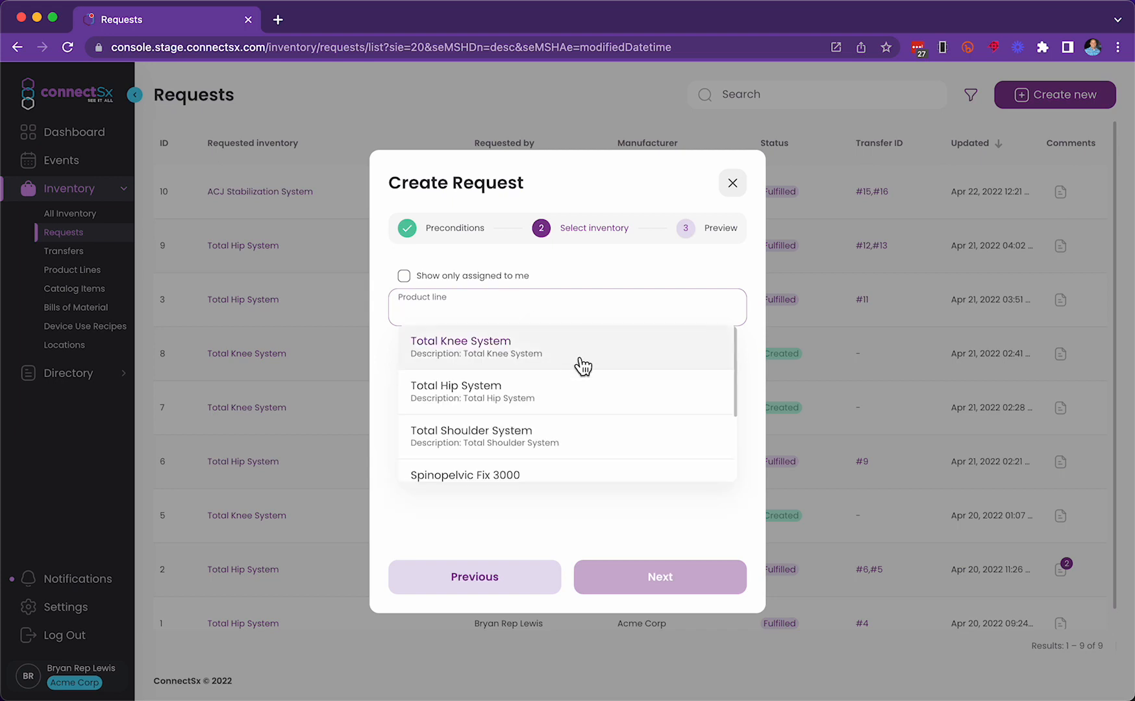
mouse_move(738, 361)
left_mouse_down()
mouse_move(740, 439)
mouse_move(732, 346)
left_mouse_up()
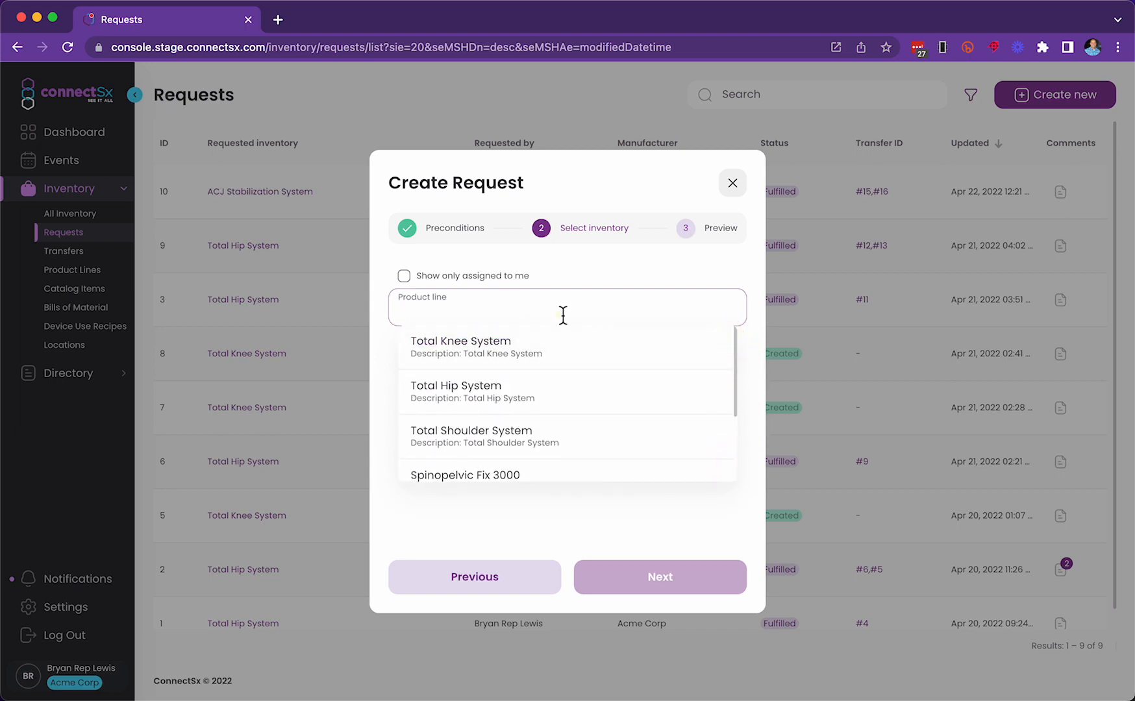
type("total")
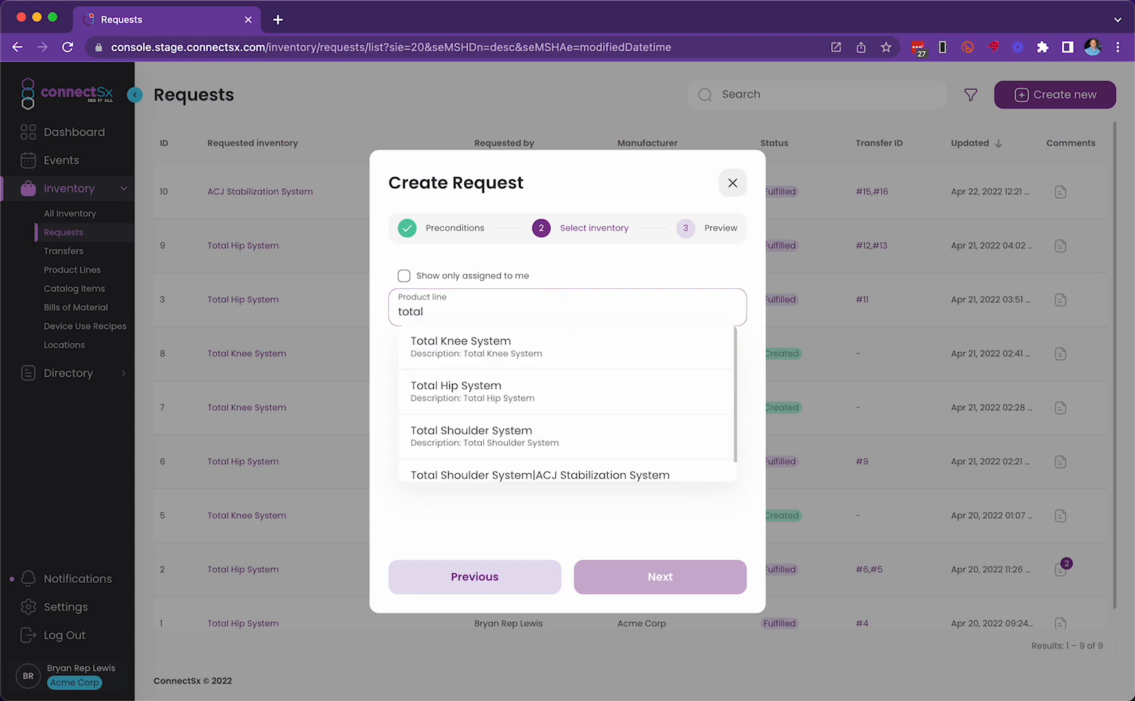
type(" kn")
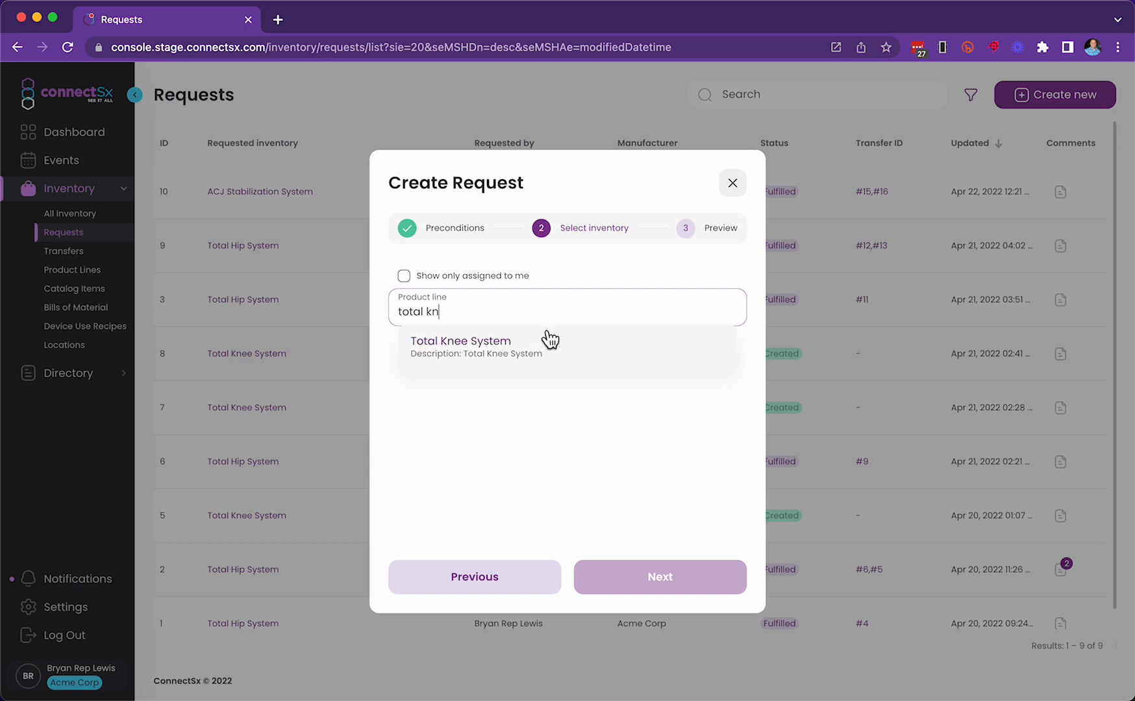
left_click(486, 348)
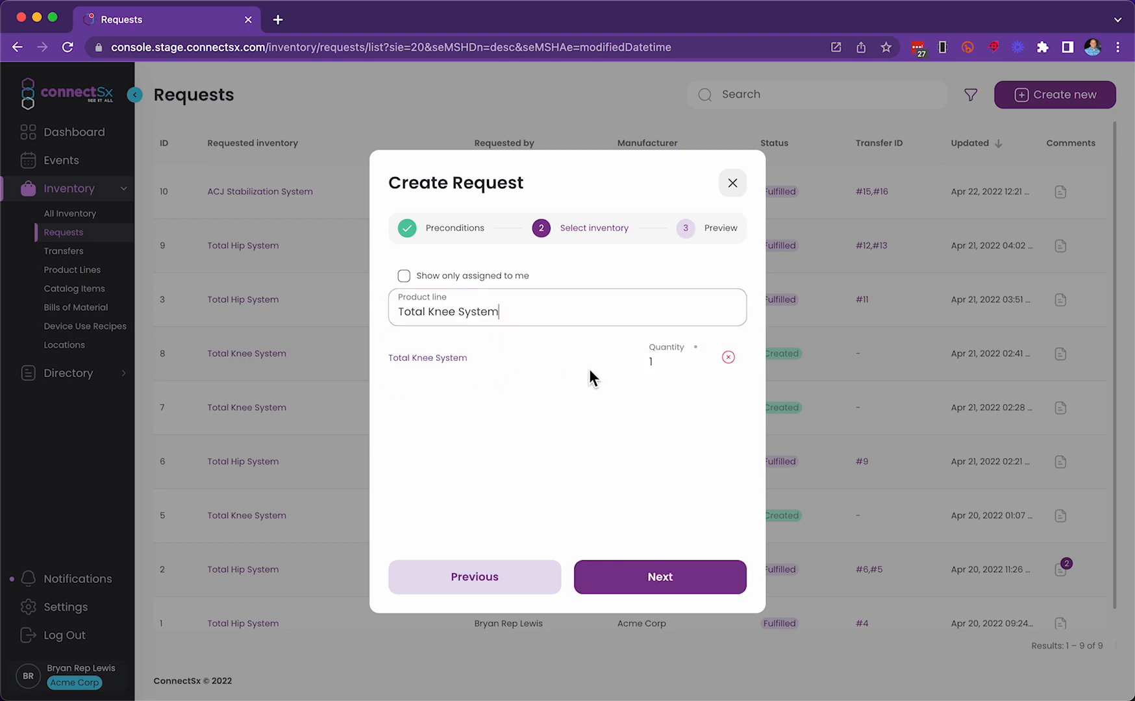
Add Total Hip System as a second product line and continue to the request preview
left_click_drag(502, 312, 365, 319)
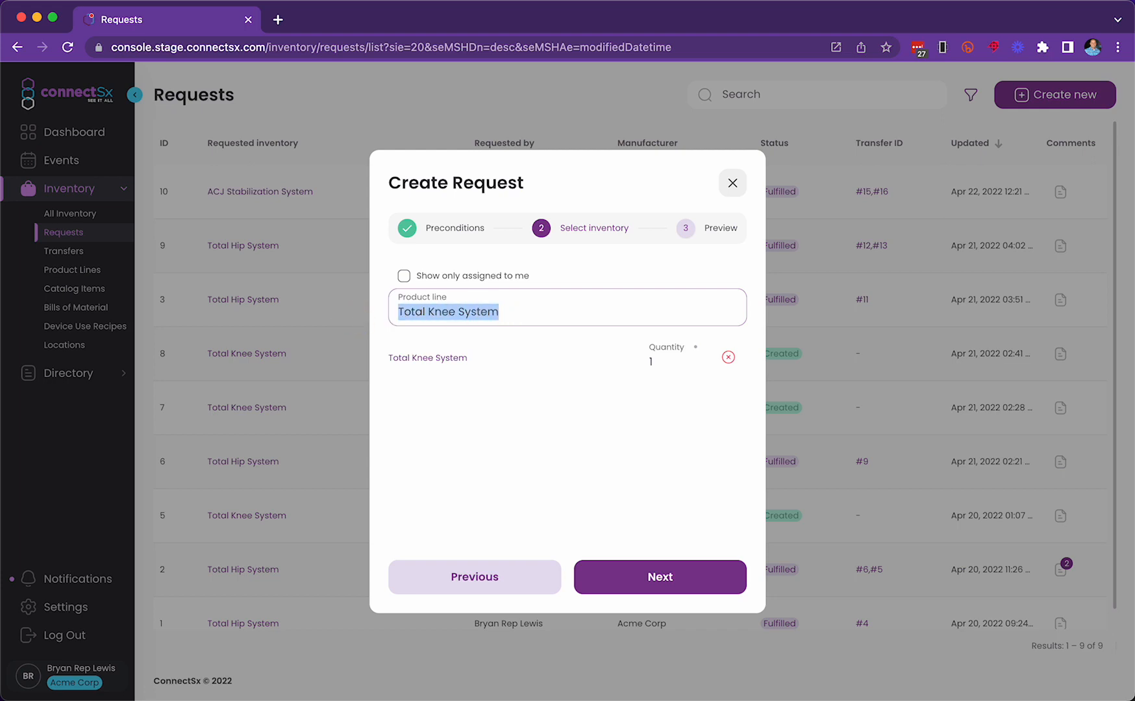
key("BackSpace")
type("tot")
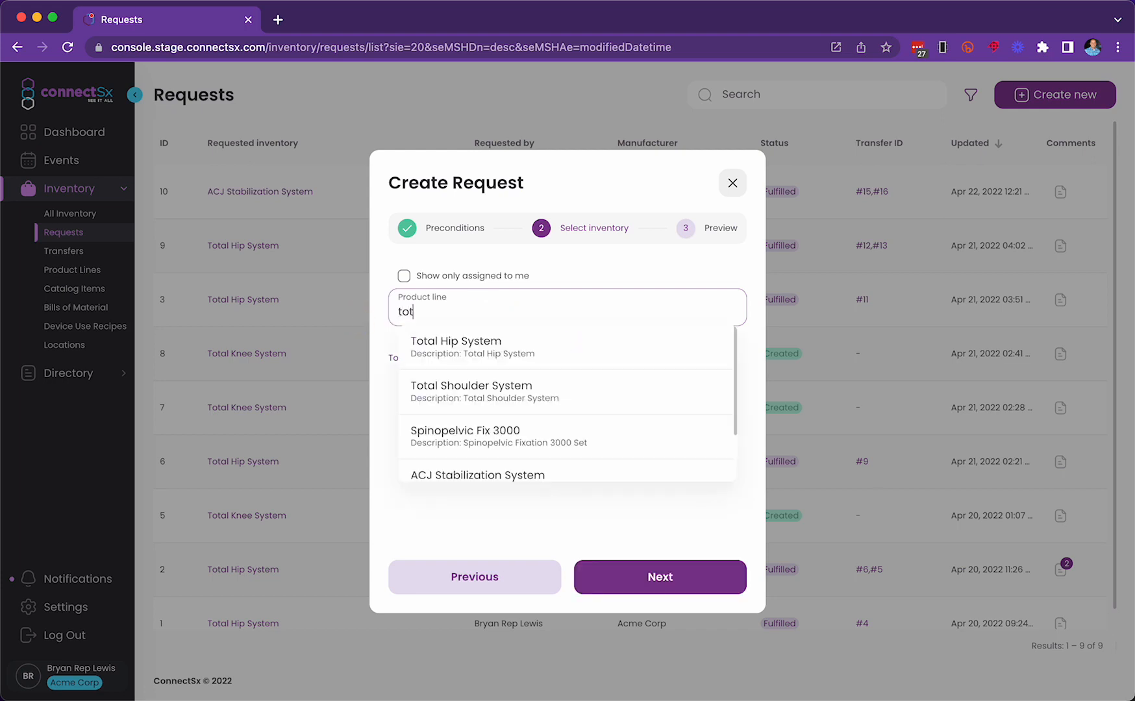
type("al hop")
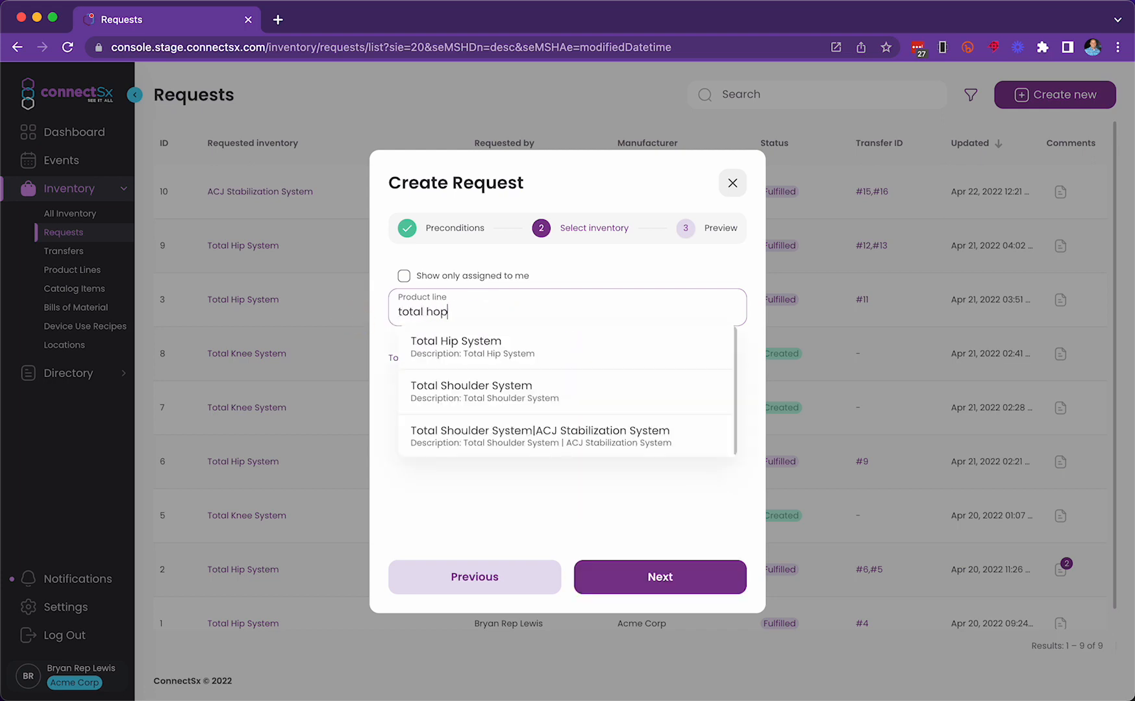
key("super+BackSpace")
type("hi")
key("BackSpace")
key("BackSpace")
type("hip")
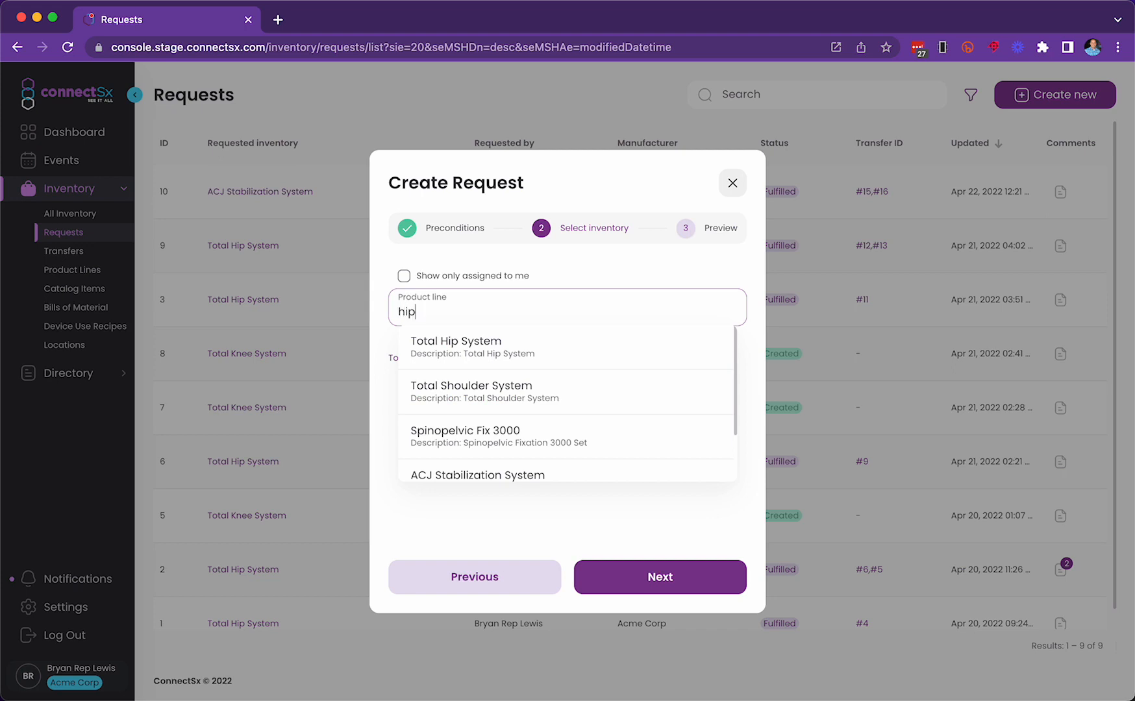
left_click(499, 349)
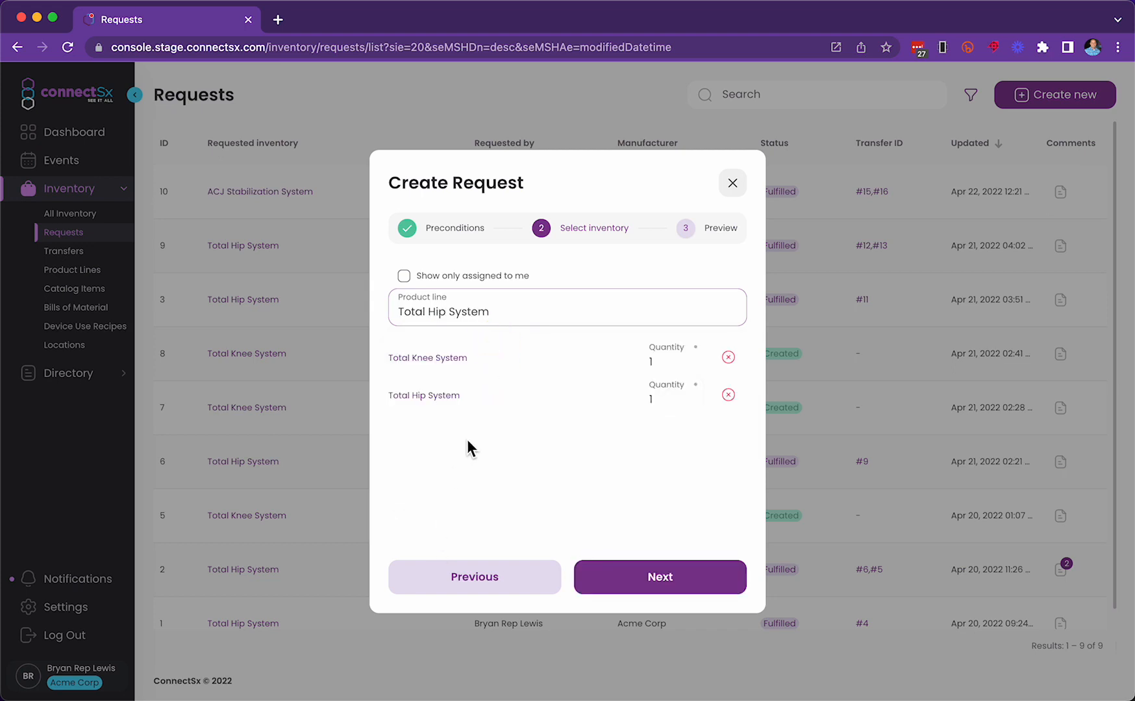
left_click(446, 444)
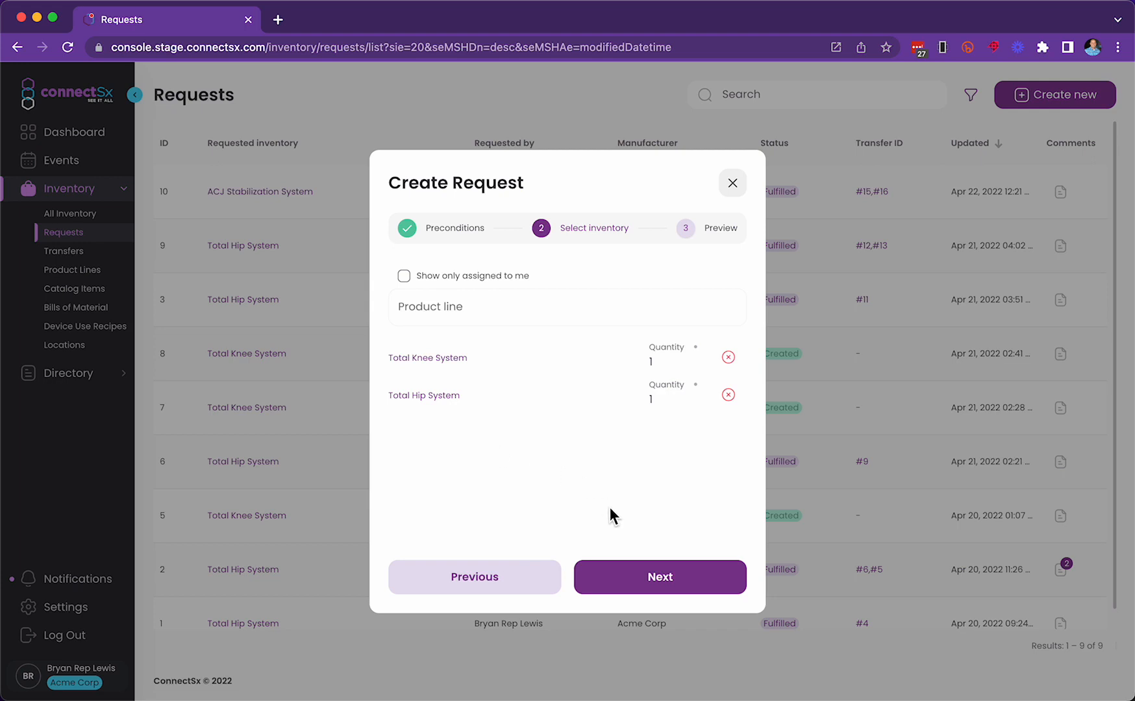
left_click(661, 576)
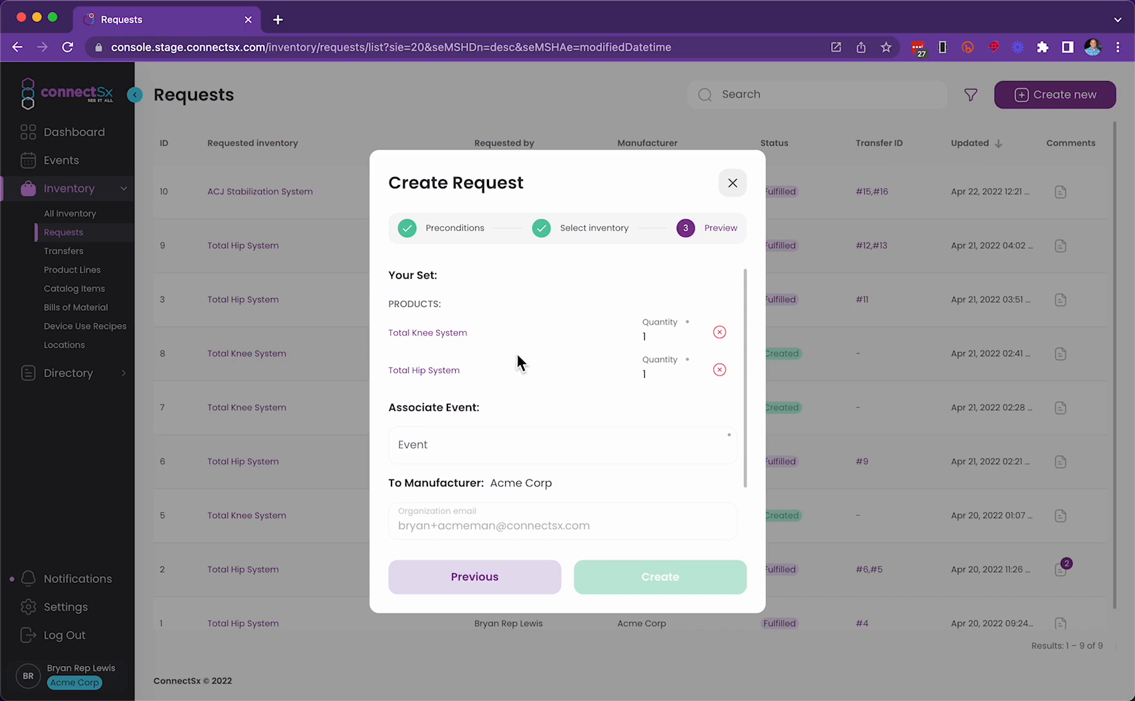
Associate the request with the Total Knee event
scroll(526, 348, "down", 3)
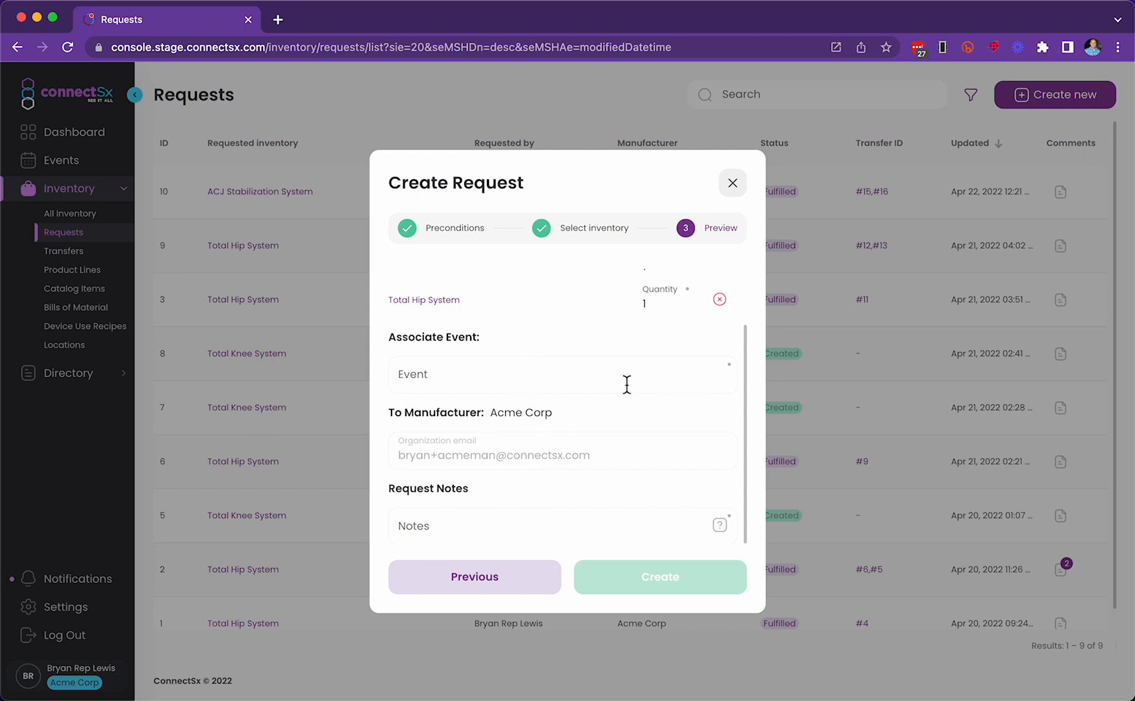
left_click(586, 378)
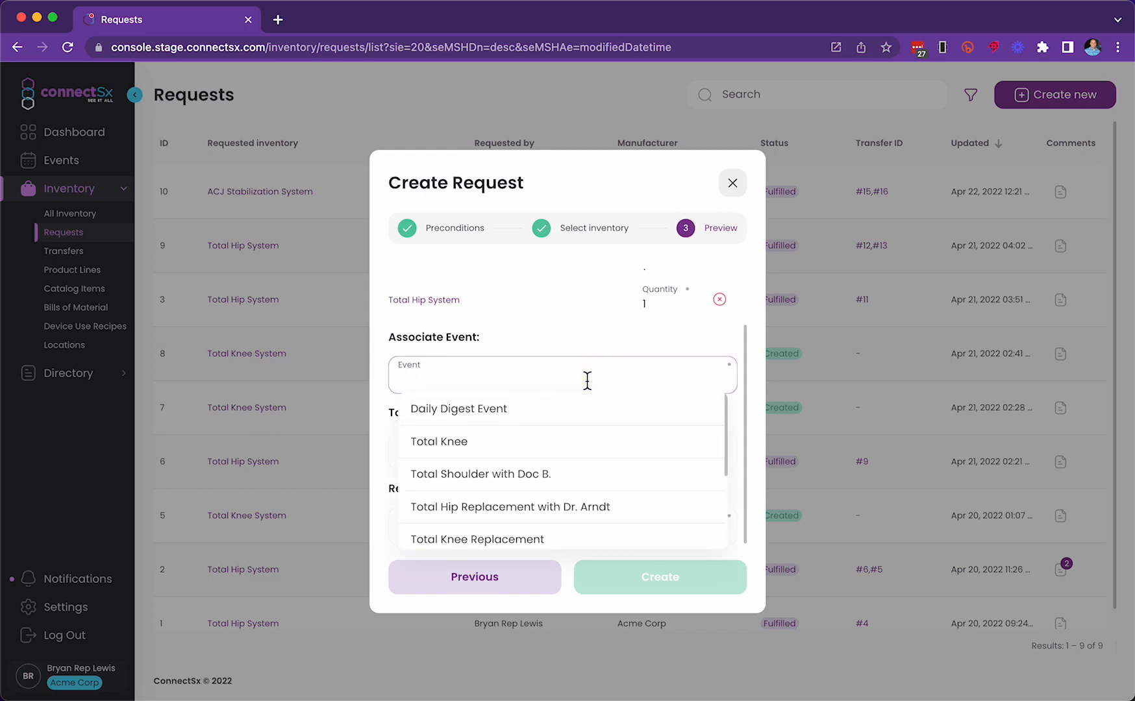
left_click(490, 455)
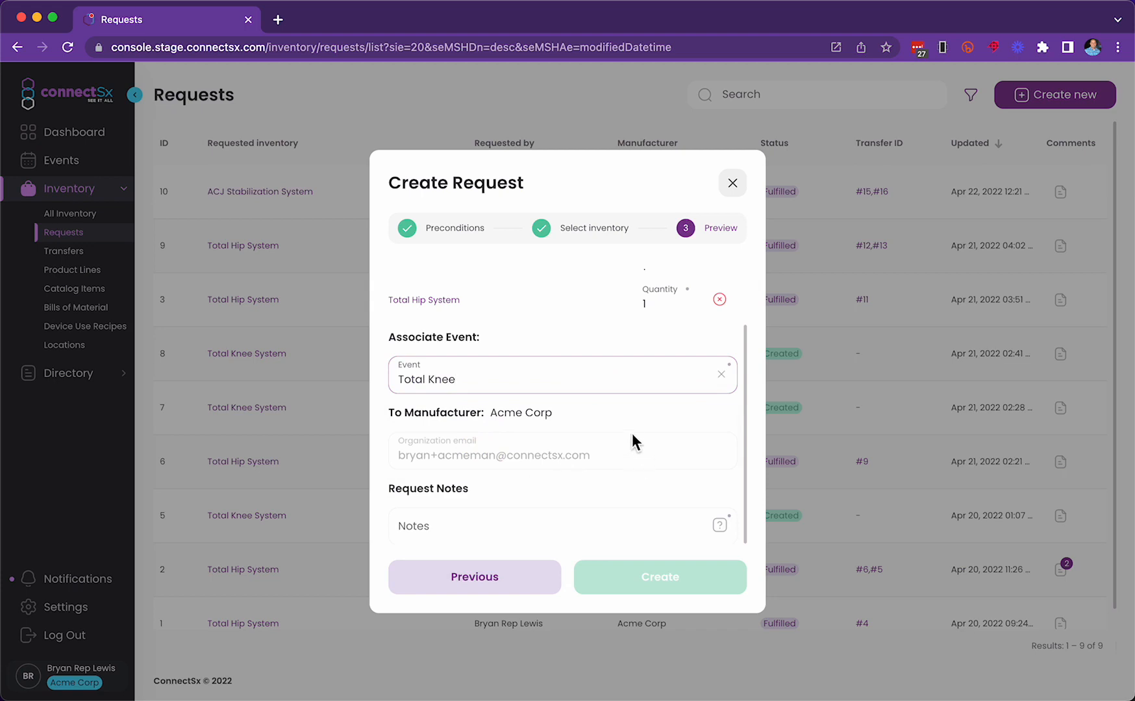
Enter the request note "Need ASAP" and create the request
scroll(632, 423, "down", 1)
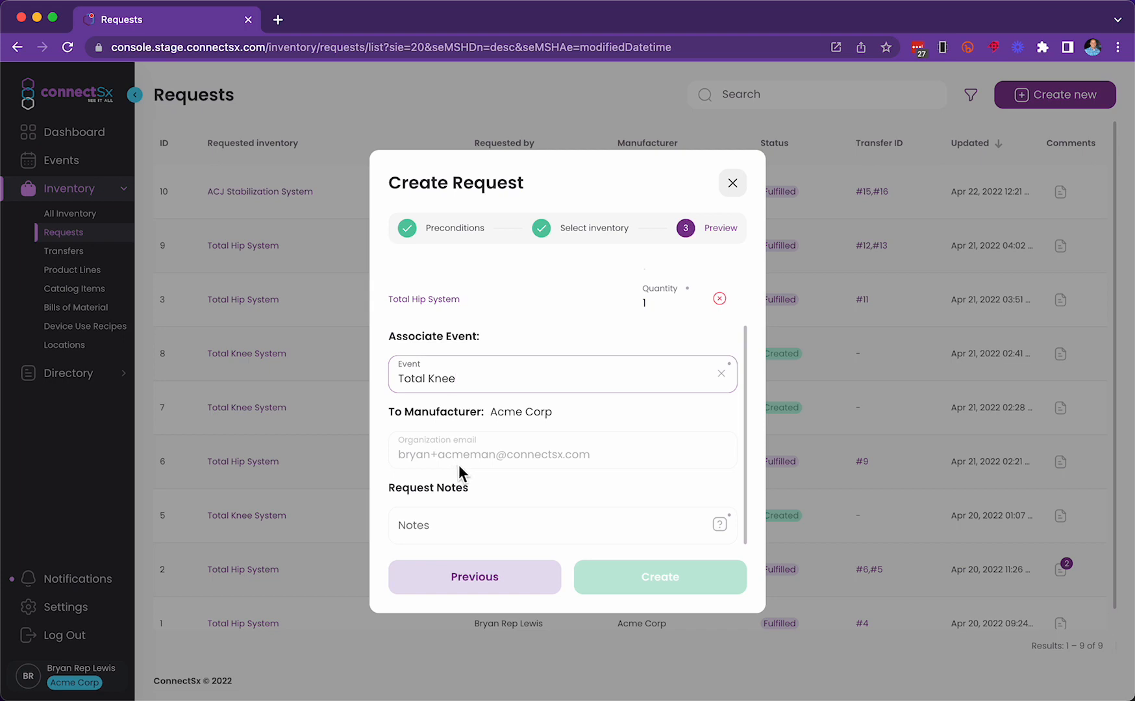
left_click(464, 514)
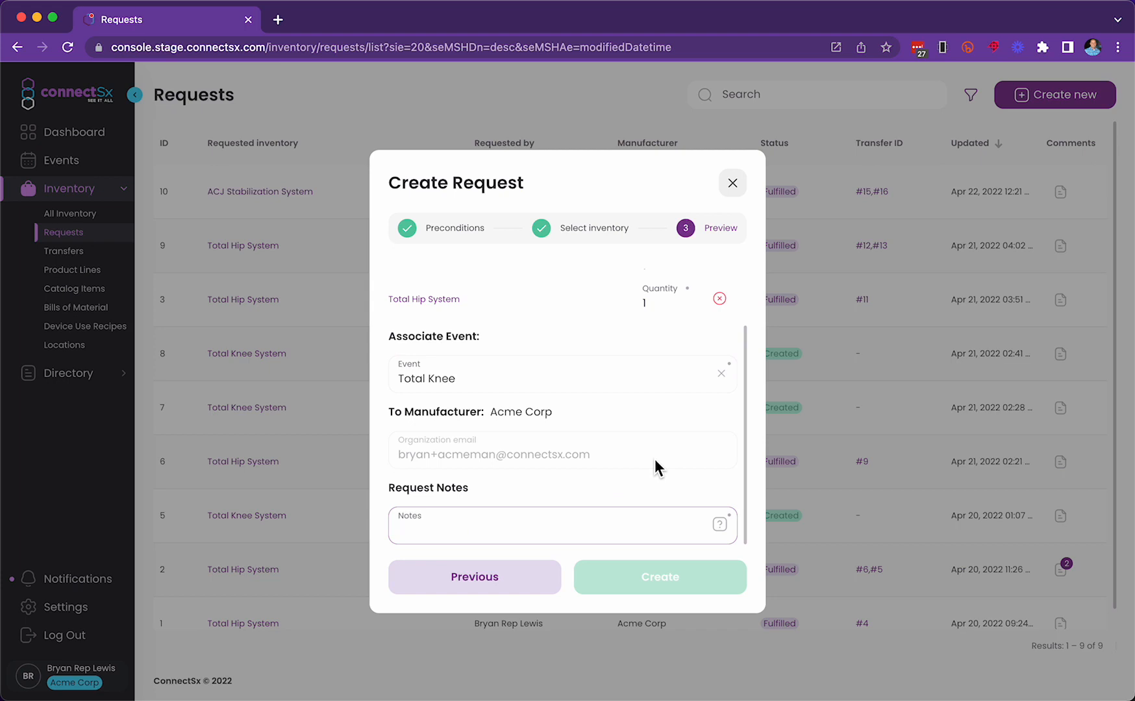
type("Need ASAP")
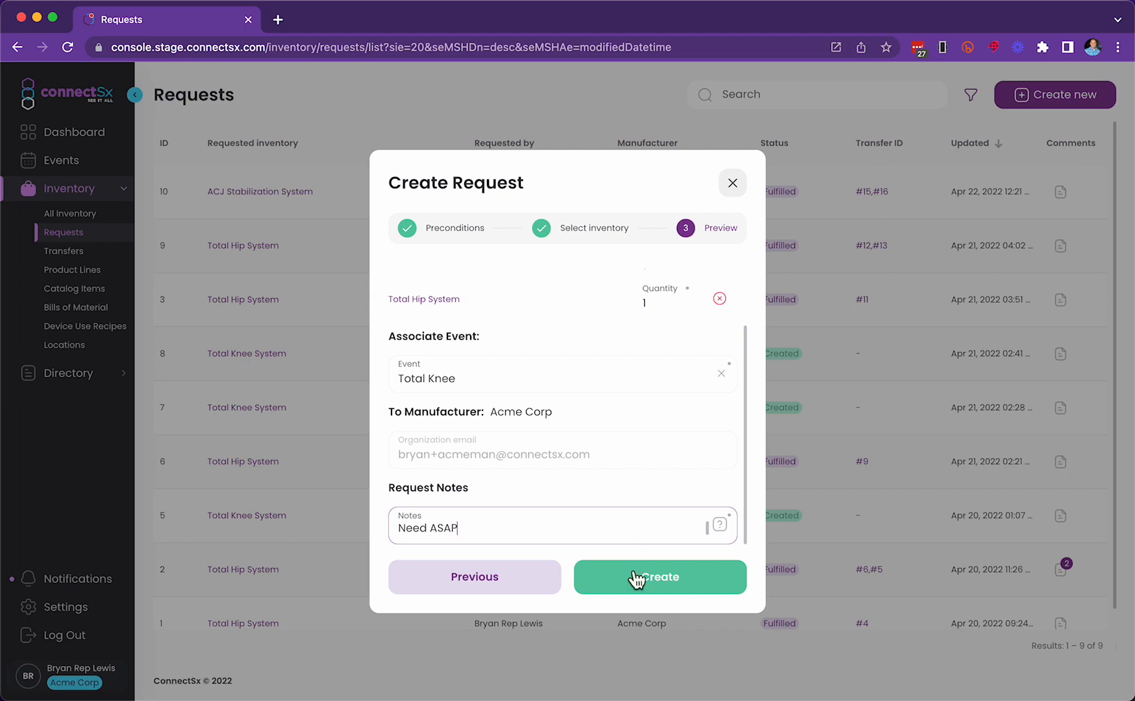
left_click(659, 588)
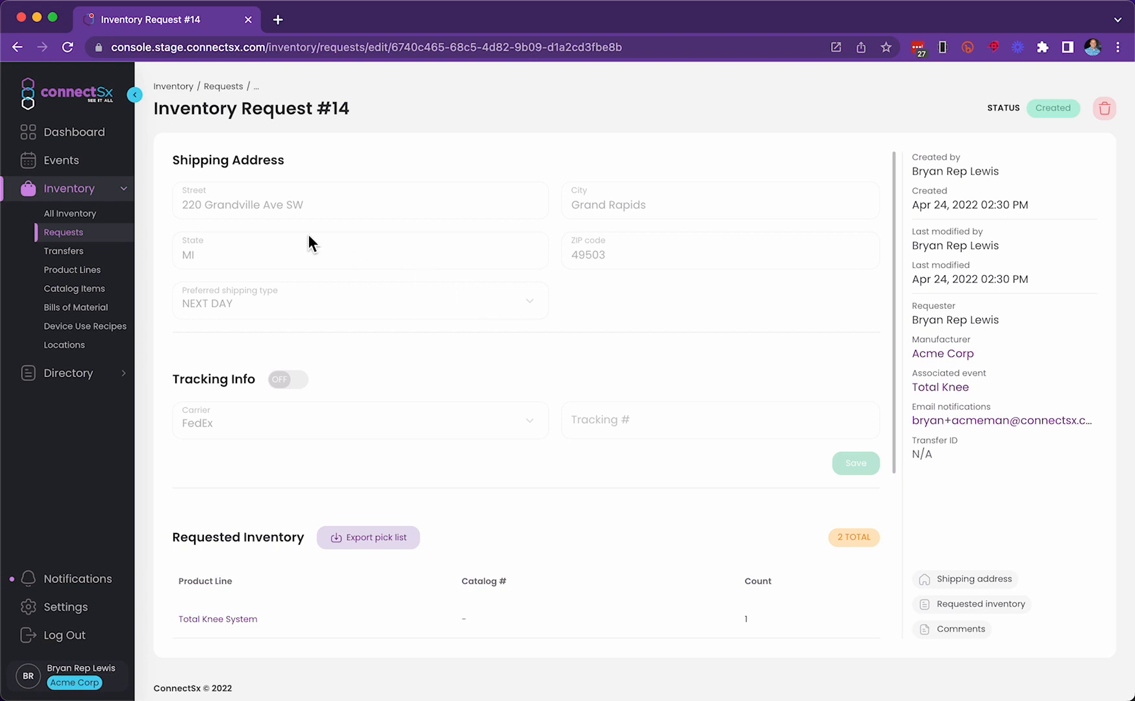
Open the Total Knee event and start a request from a recipe for it
left_click(71, 163)
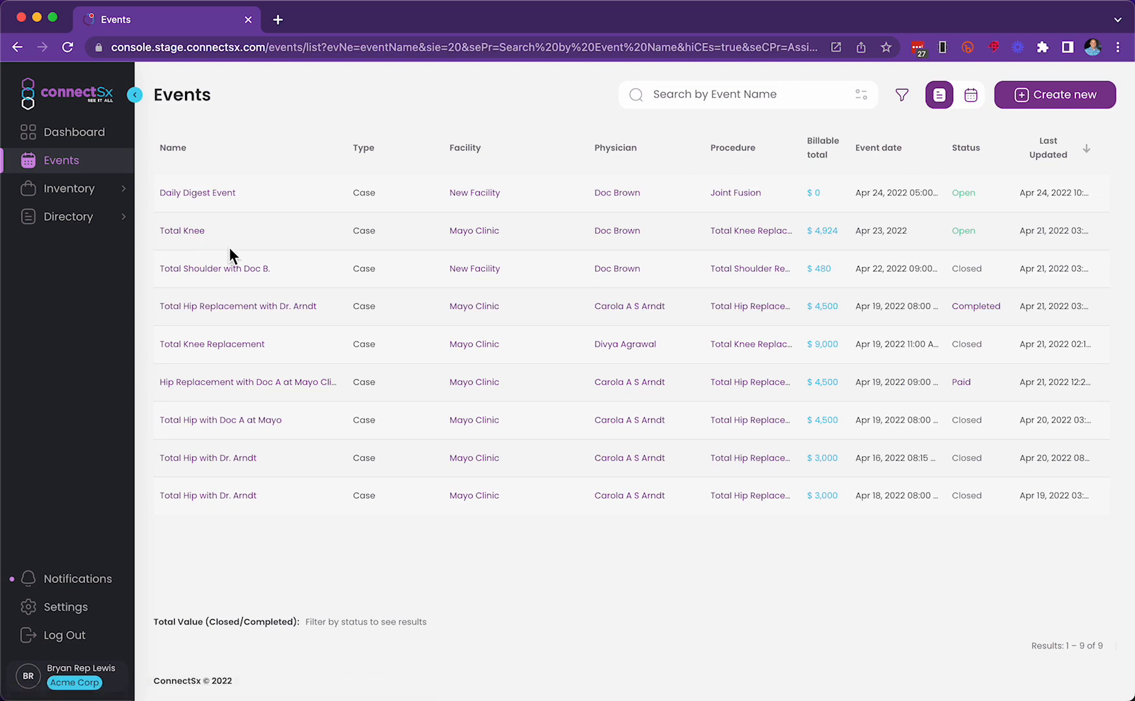
left_click(198, 236)
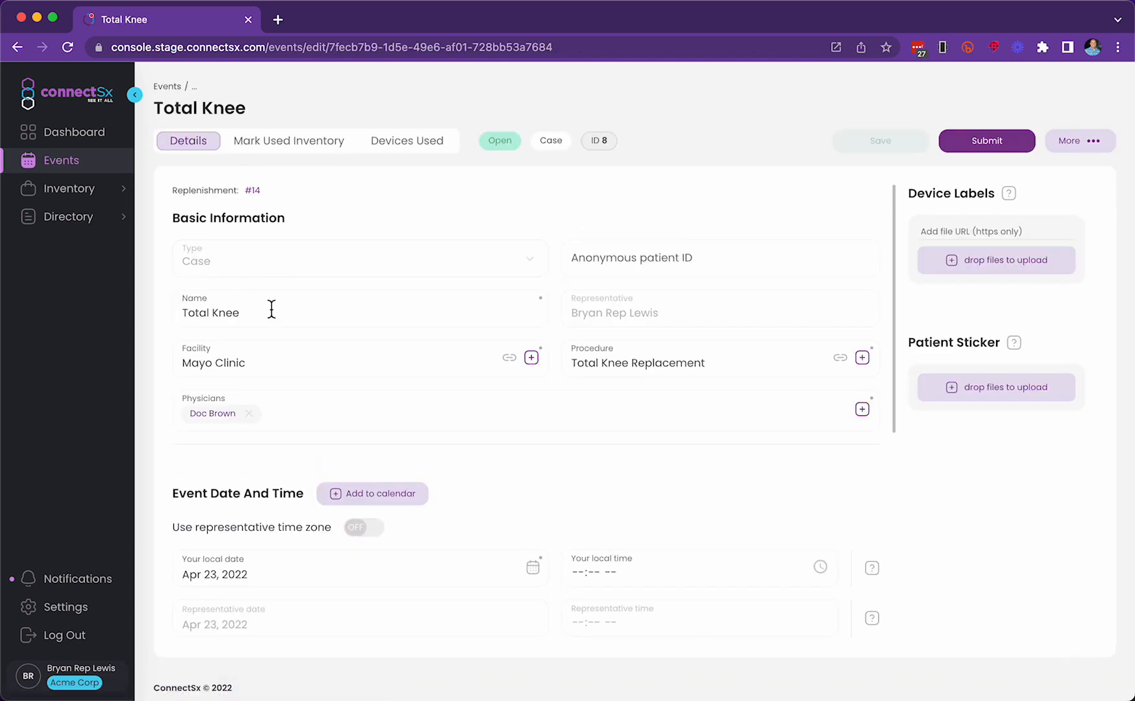
left_click(1098, 147)
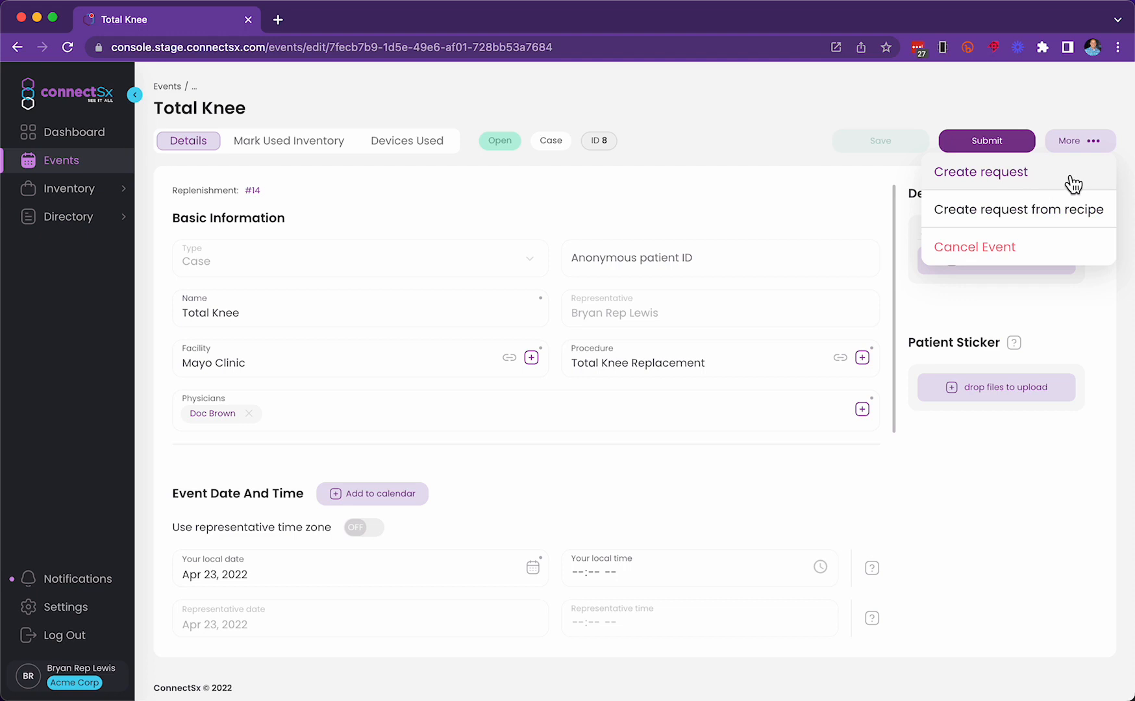
left_click(1027, 218)
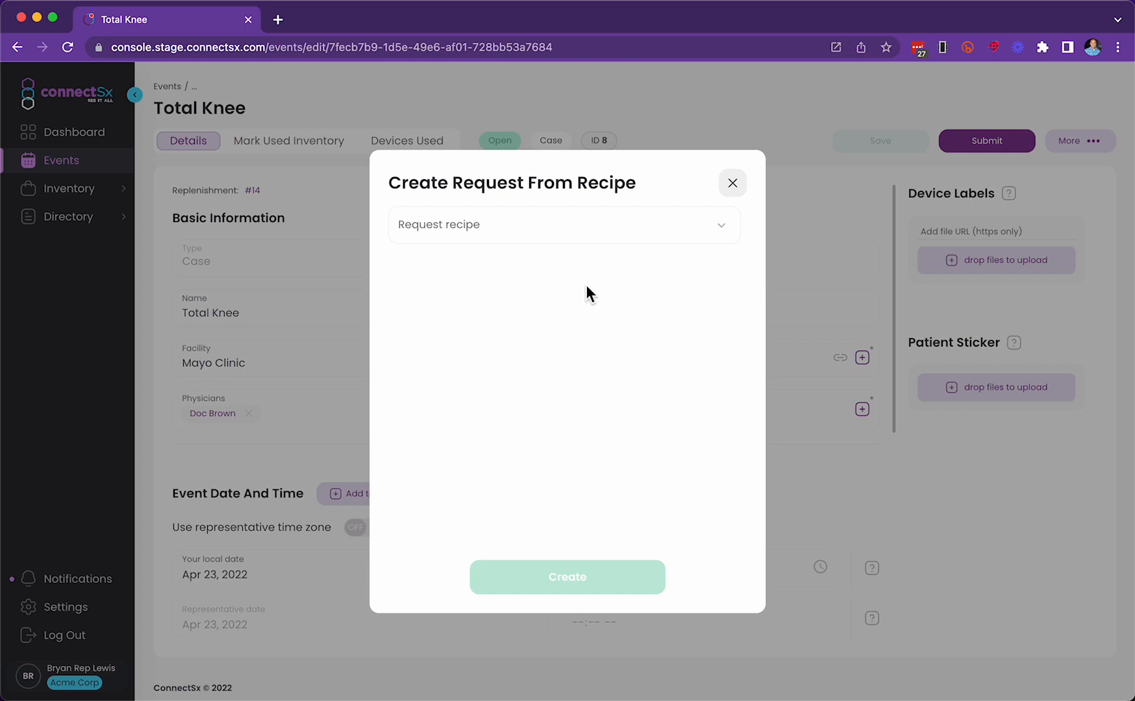
Choose the physician's Total Knee recipe, agree to request more inventory, and create the request
left_click(594, 231)
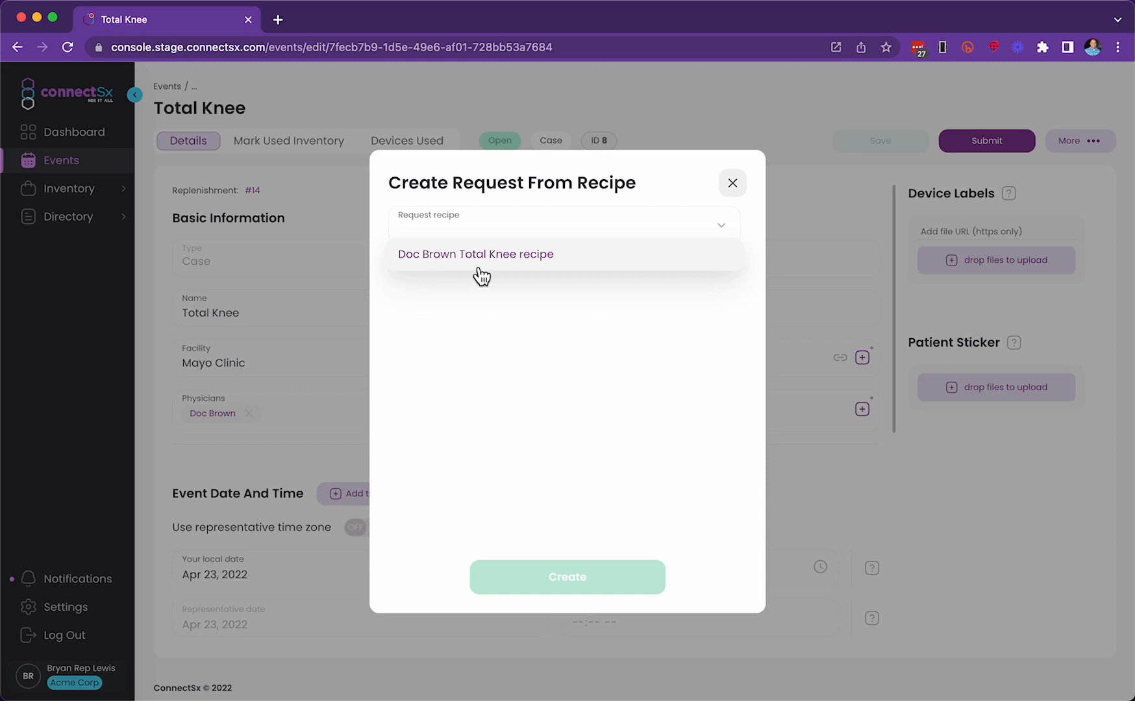
left_click(512, 263)
scroll(535, 364, "down", 1)
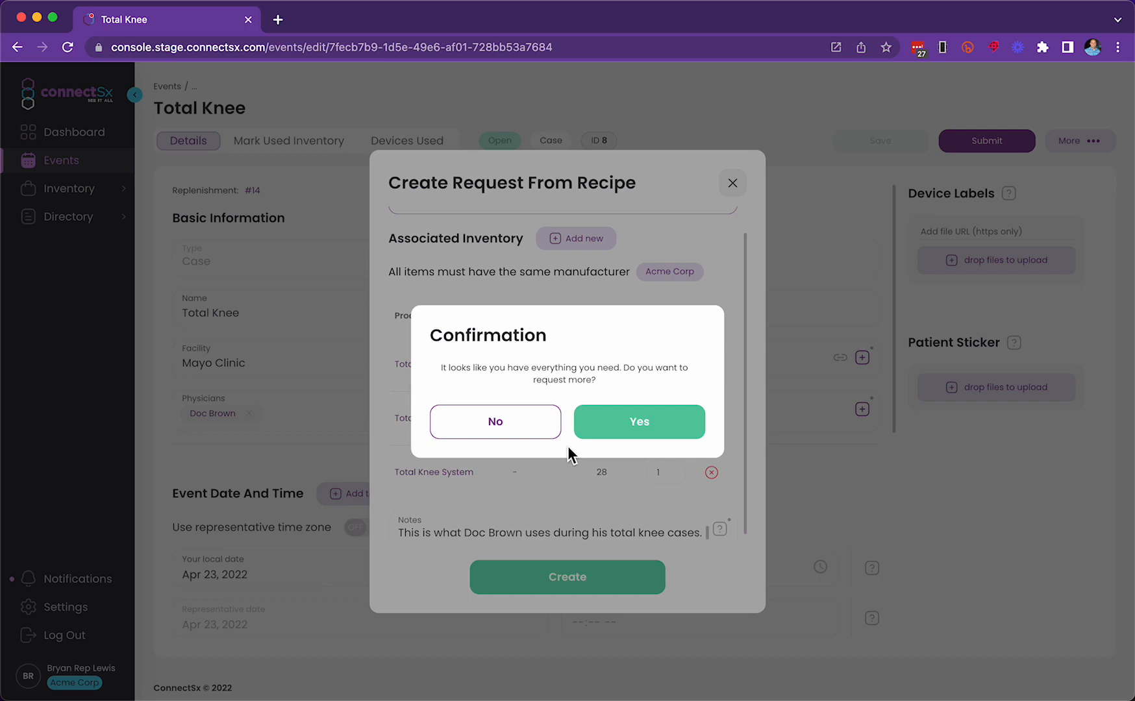
left_click(645, 434)
scroll(577, 426, "down", 2)
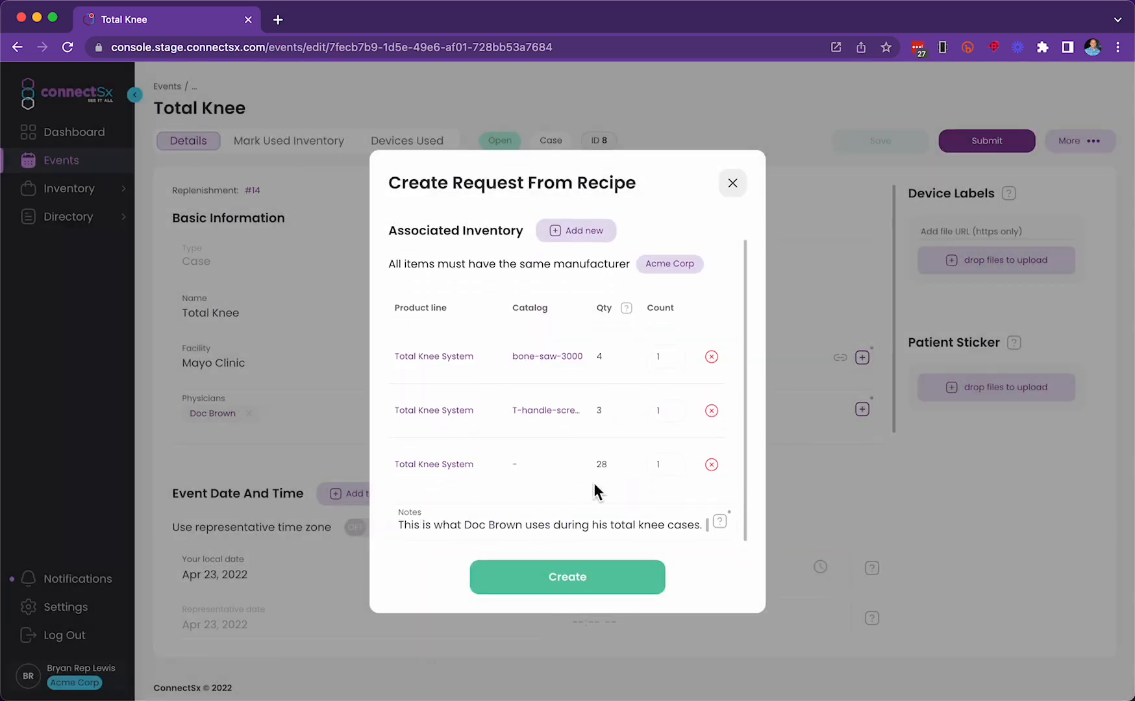
left_click(571, 580)
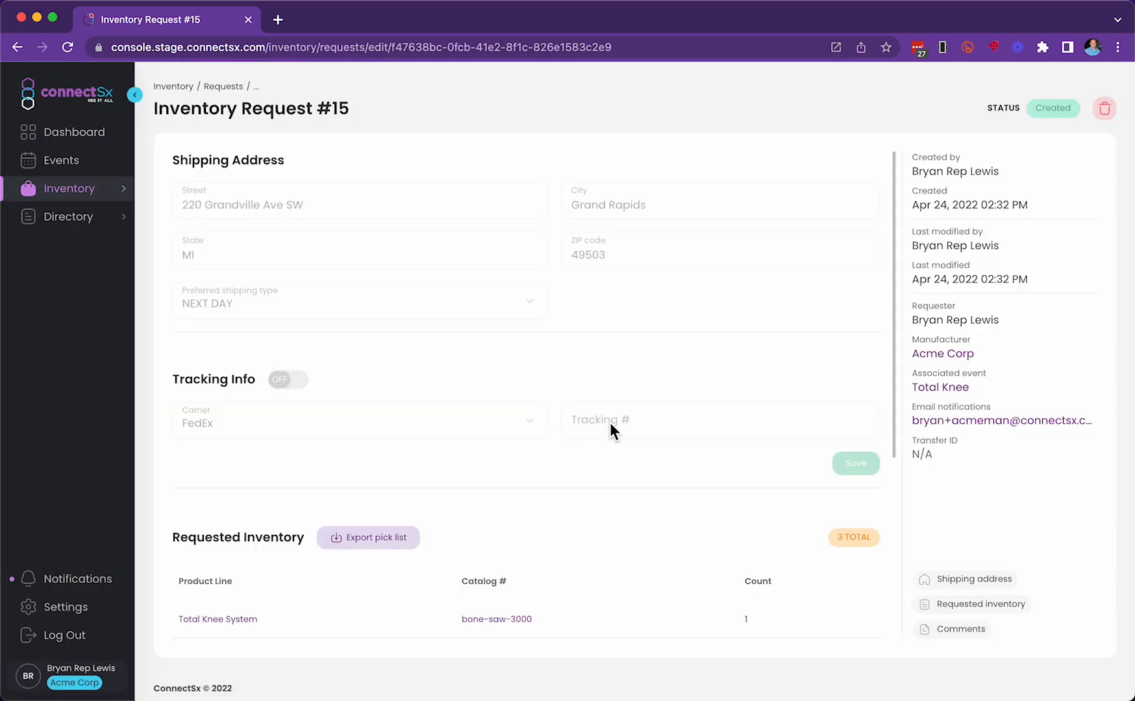
Open the closed Total Shoulder event and start a replenishment request to the manufacturer Acme Corp, proceeding to its preview
left_click(82, 163)
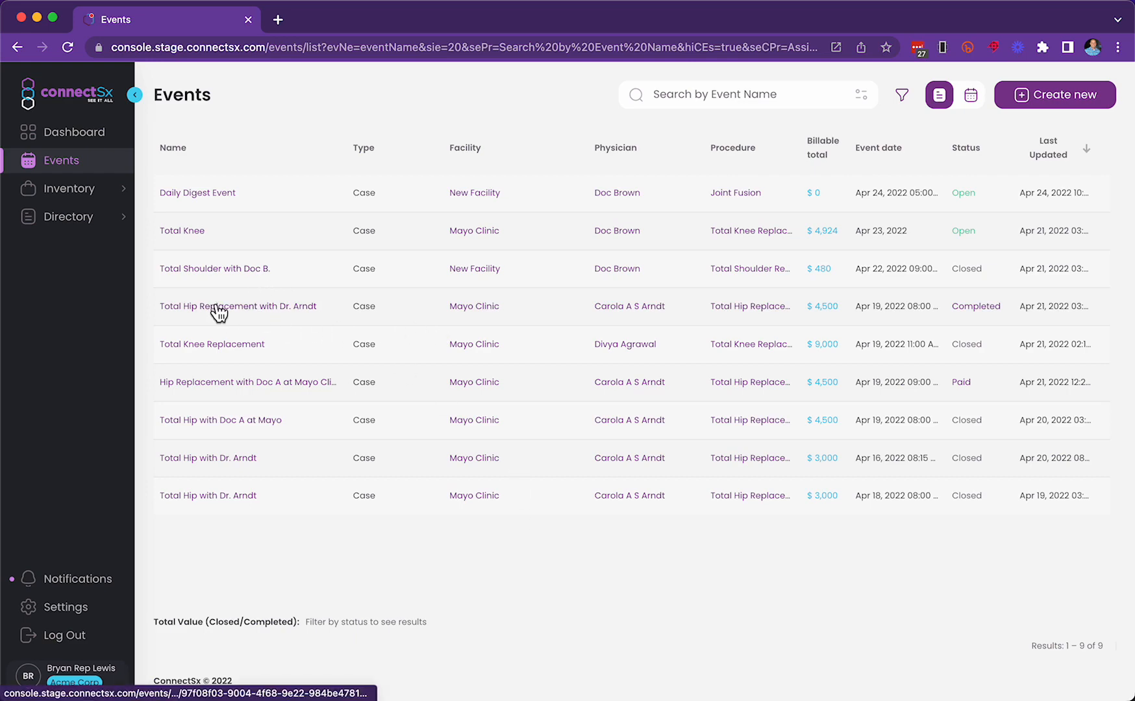
left_click(217, 271)
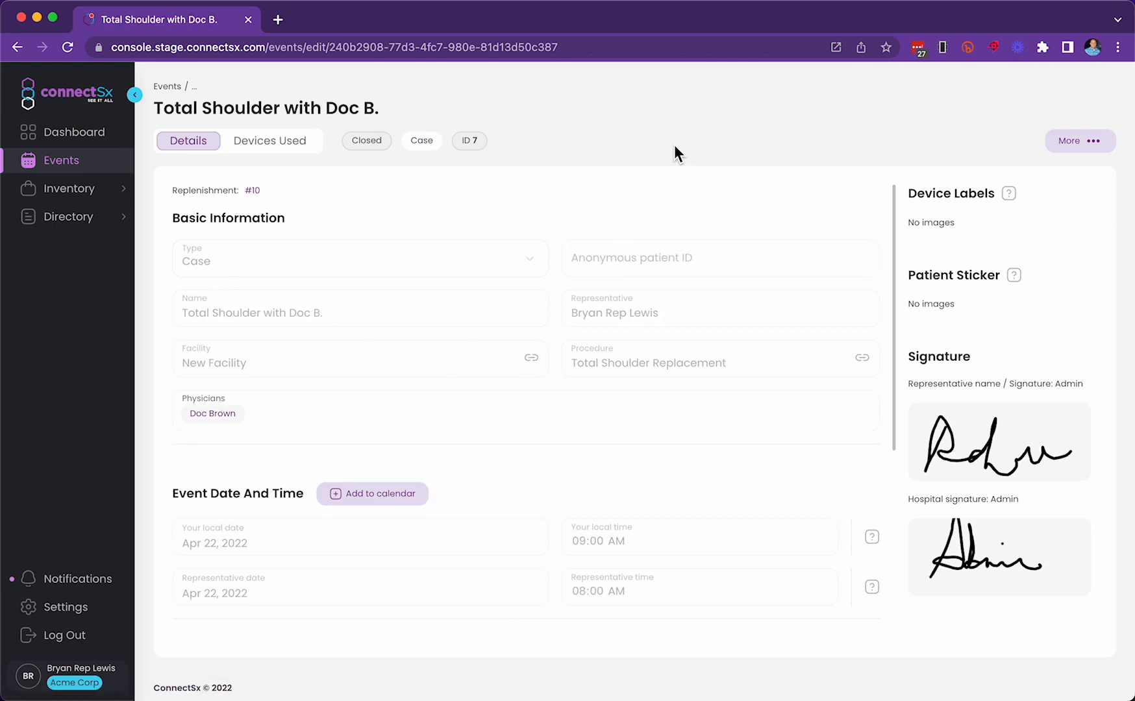
left_click(1095, 146)
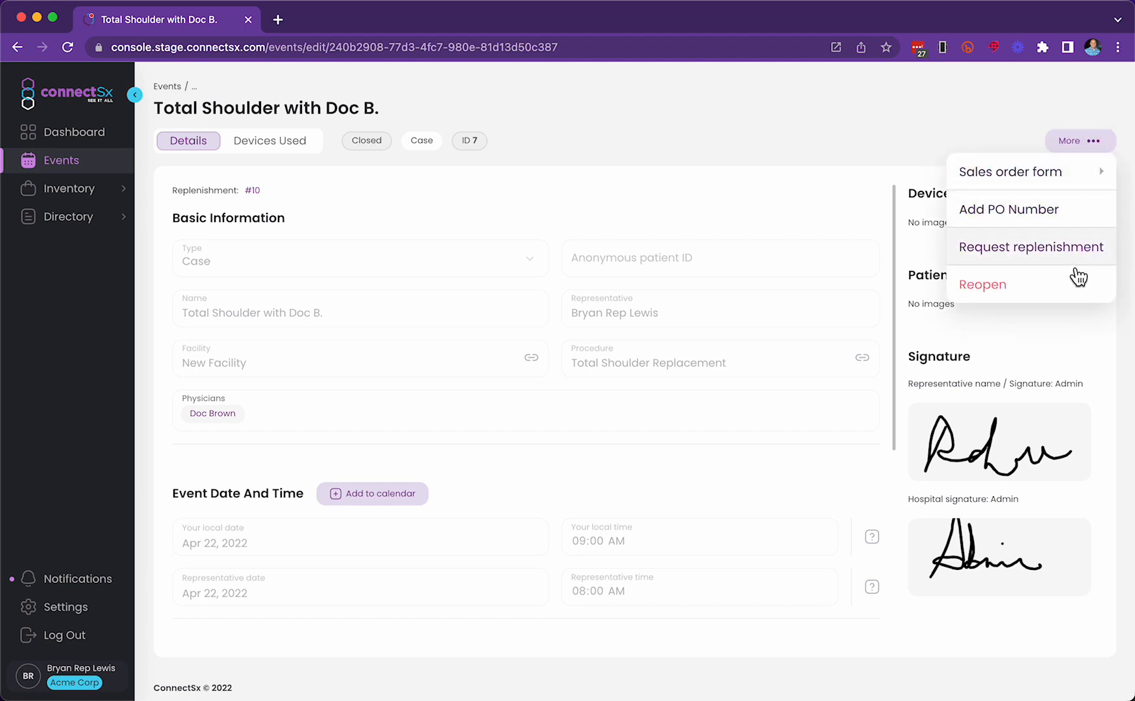
left_click(1061, 254)
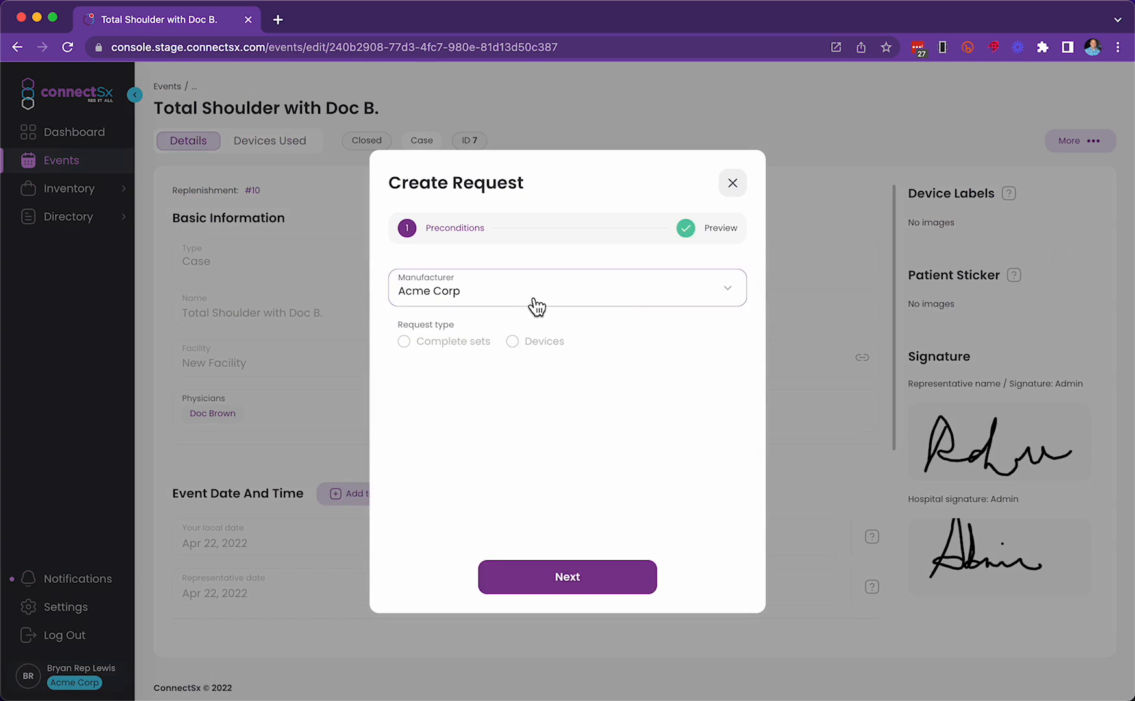
left_click(574, 581)
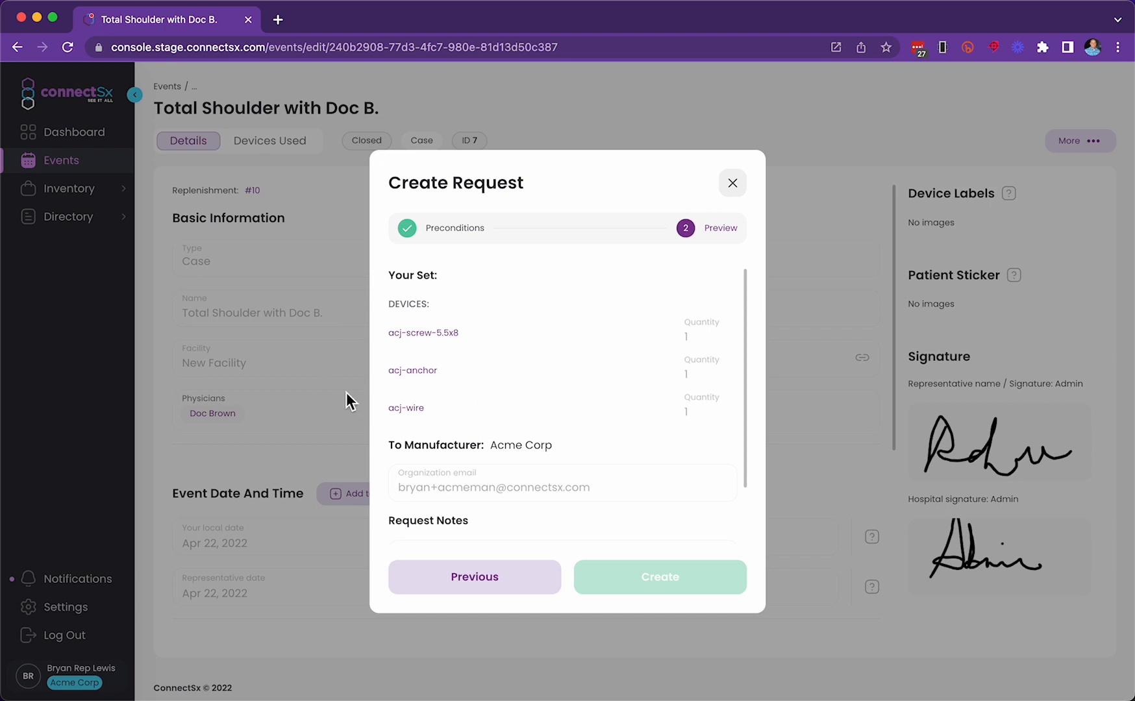
Enter the request note "Need replenishment" and create the replenishment request
scroll(491, 363, "down", 3)
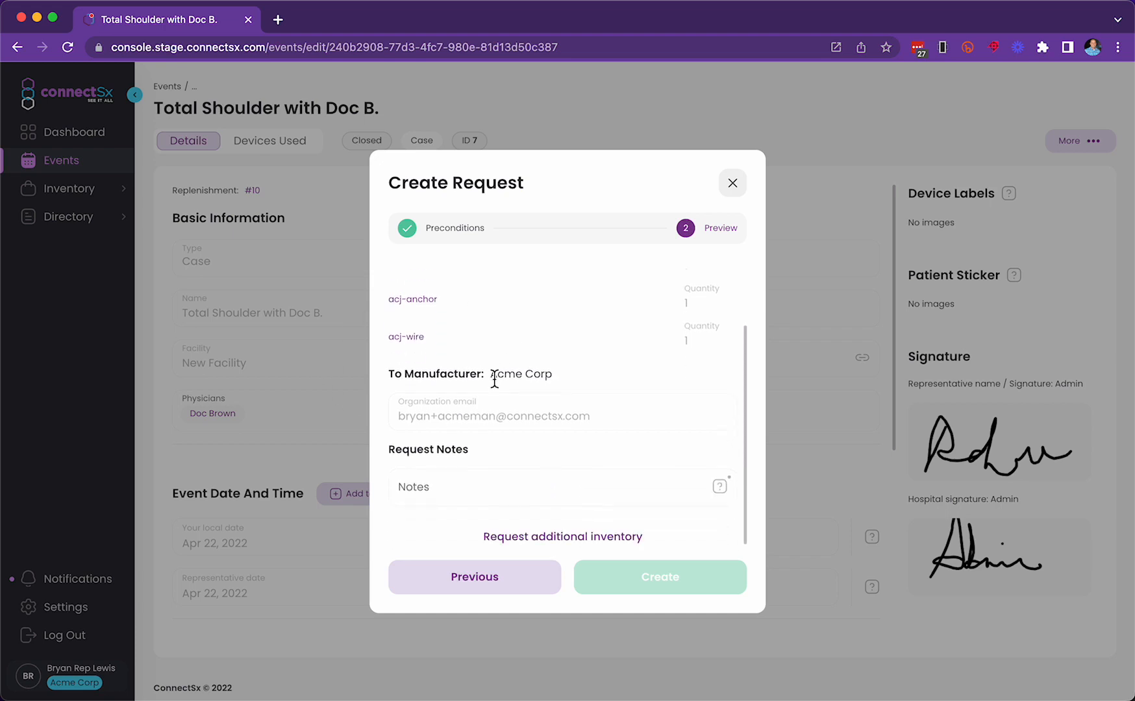
left_click(458, 497)
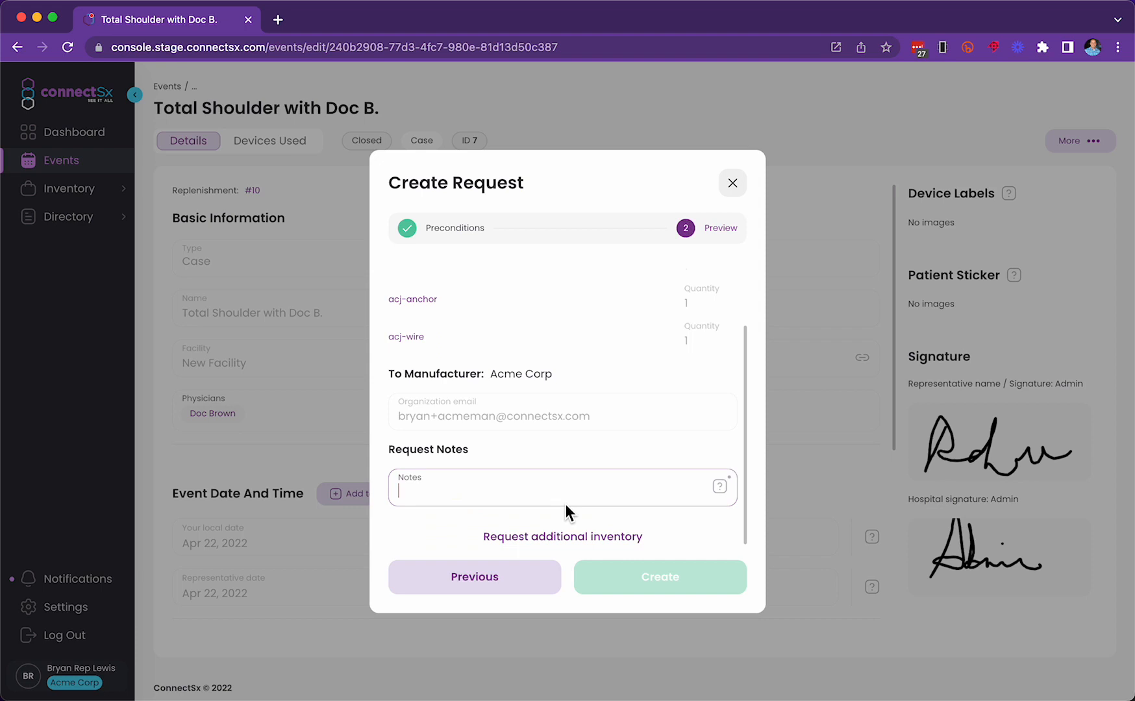
type("Need repl")
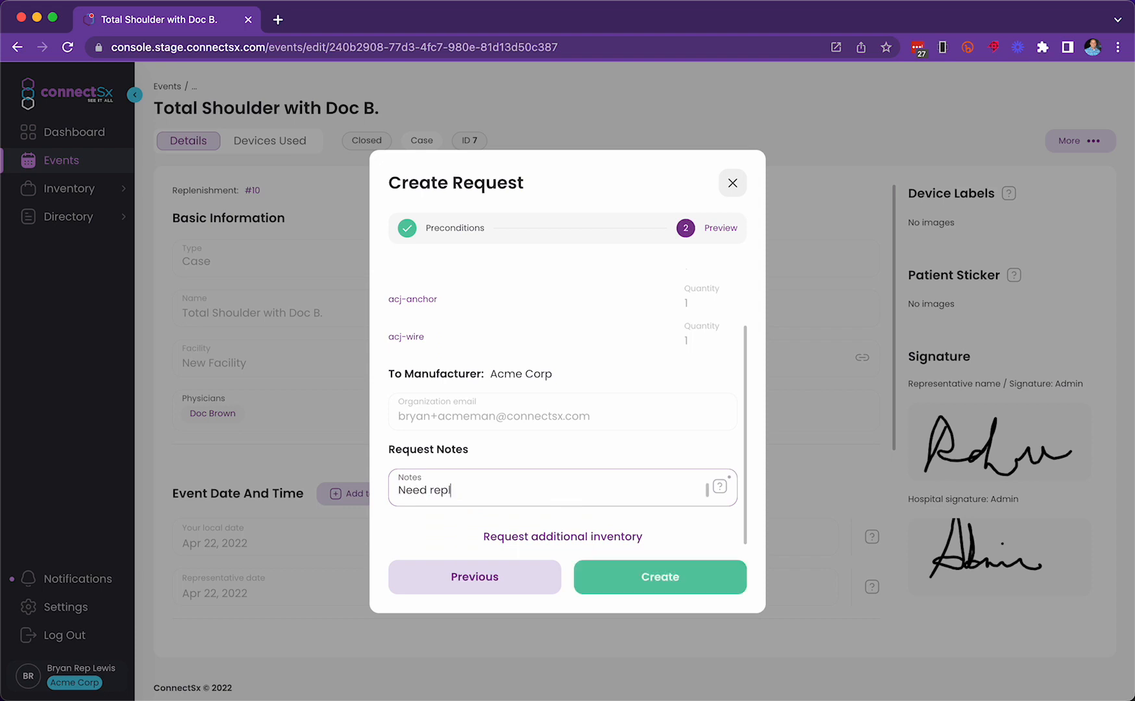
type("enishment")
left_click(669, 588)
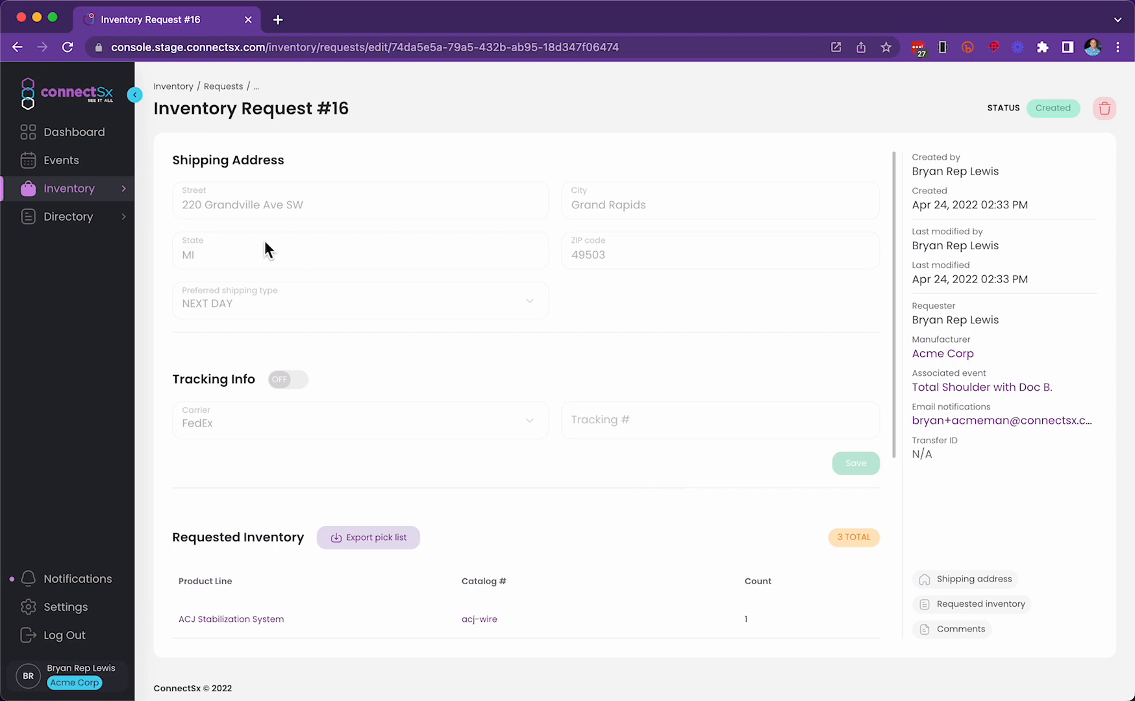
Return to the list of inventory requests to review the created requests
left_click(88, 189)
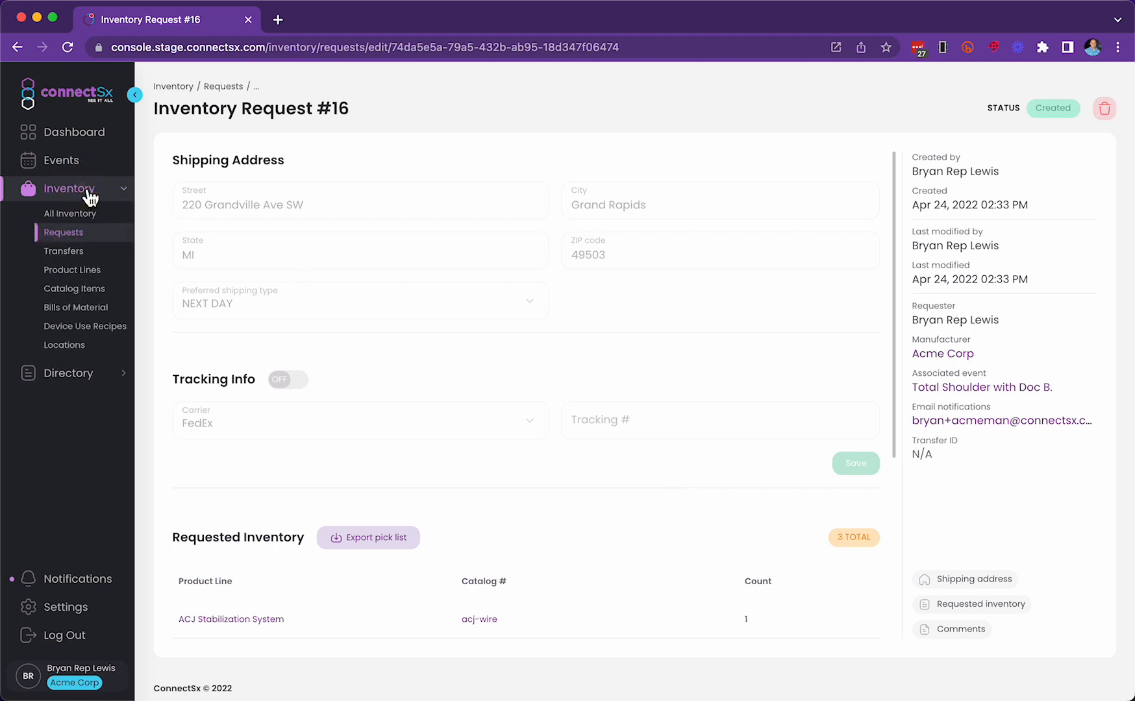
left_click(87, 238)
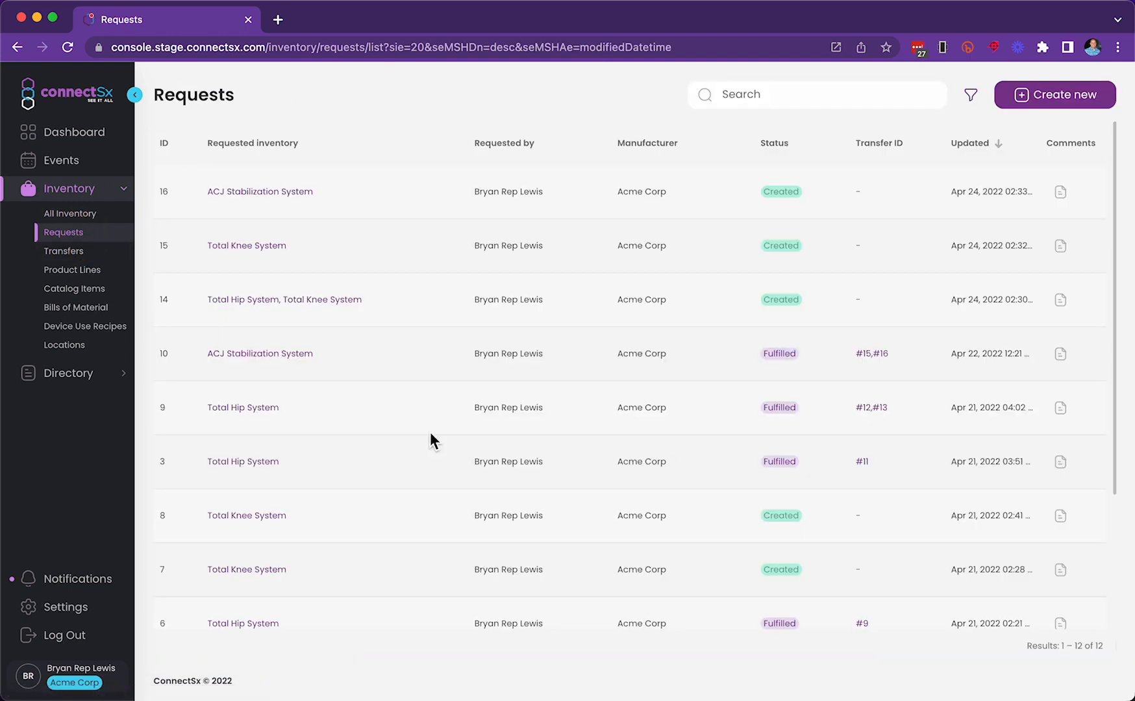